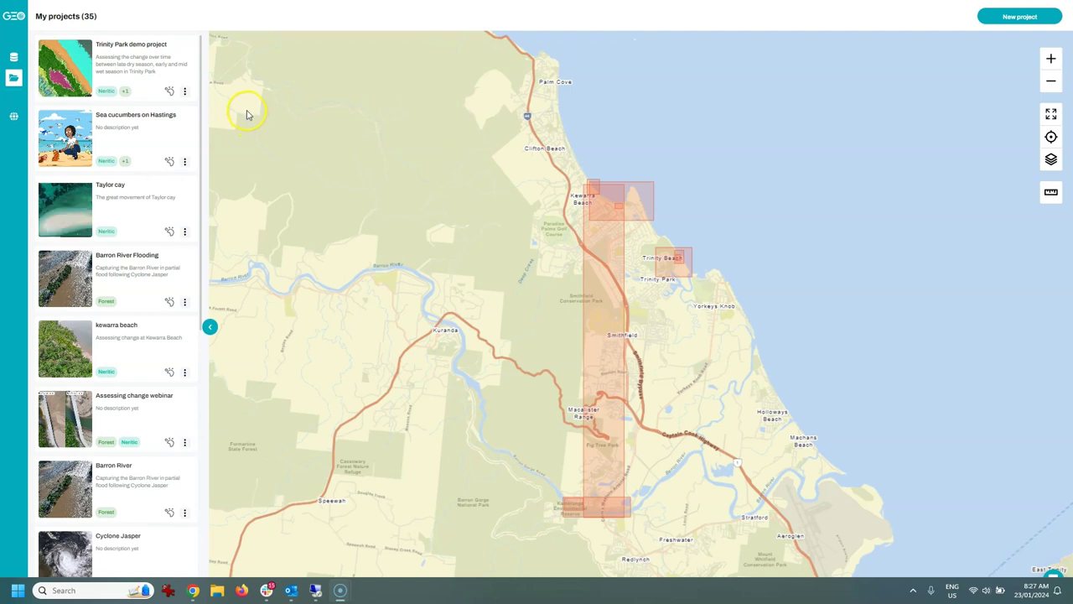
Show my datasets, focus the map on the Clifton Beach and Kewarra Beach coast, and open the Deadmans gully Jan 2024 dataset
mouse_move(12, 84)
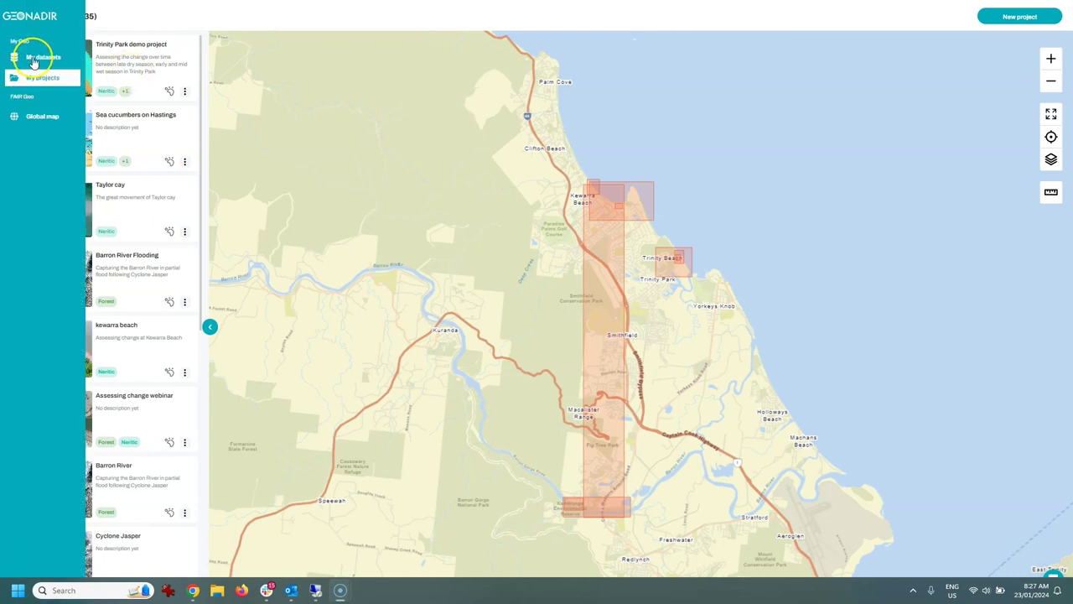
left_click(34, 59)
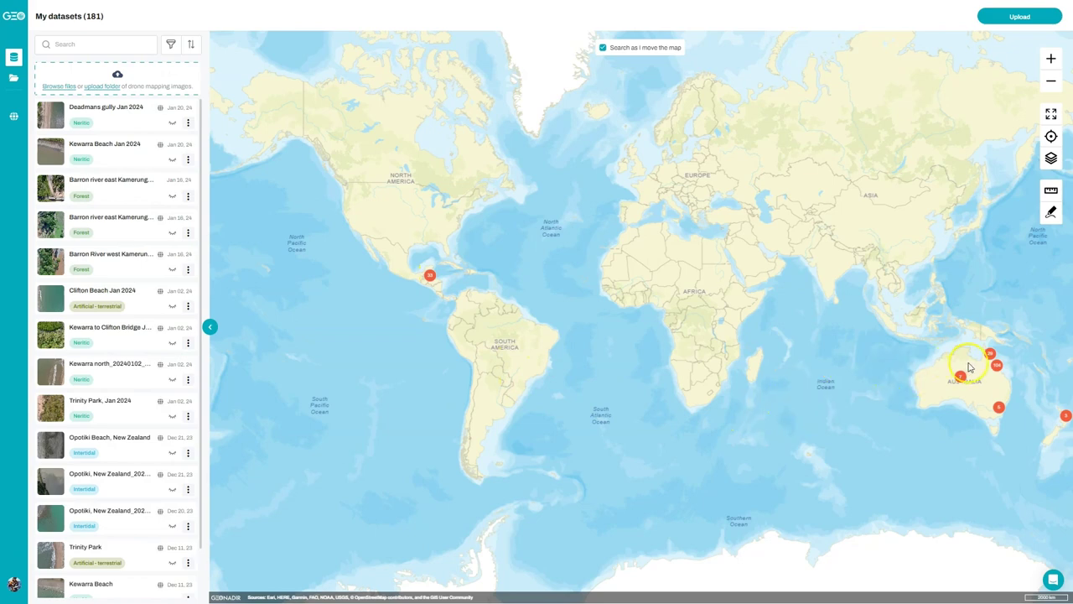
left_click(996, 366)
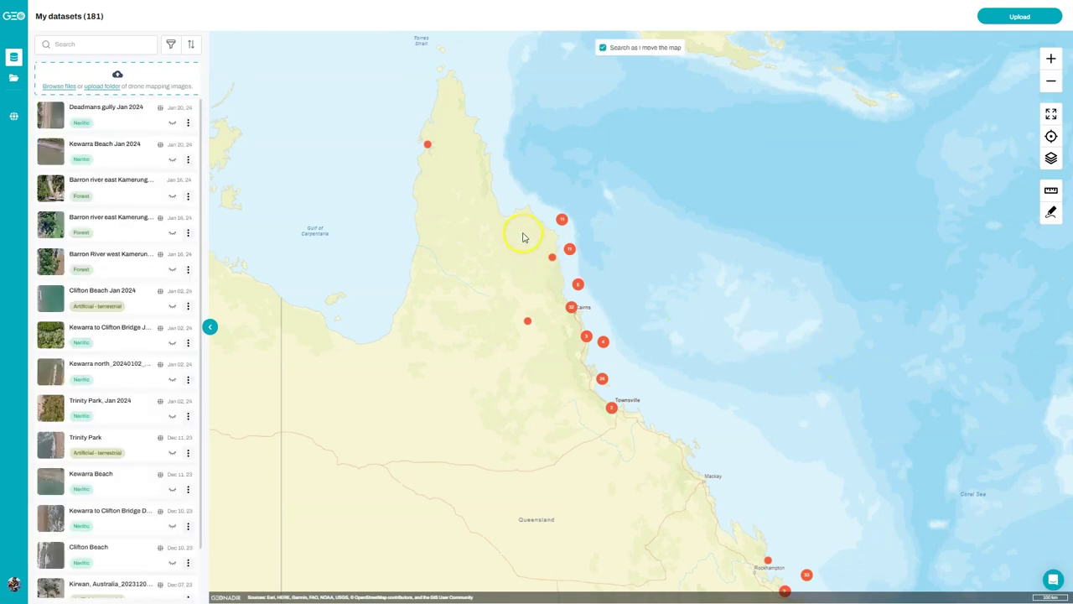
left_click_drag(527, 230, 633, 360)
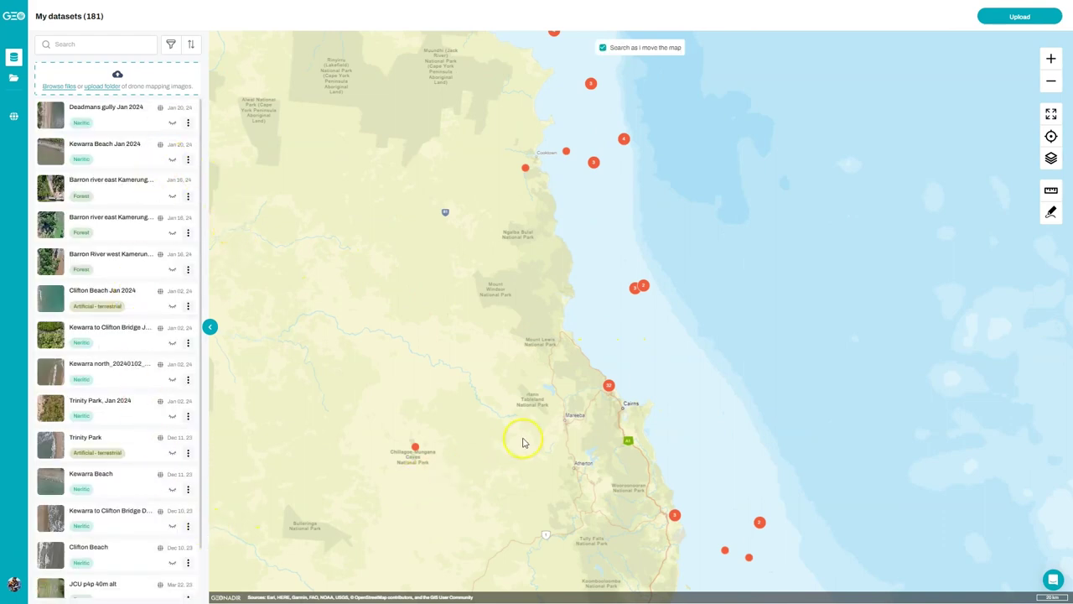
left_click_drag(590, 366, 625, 402)
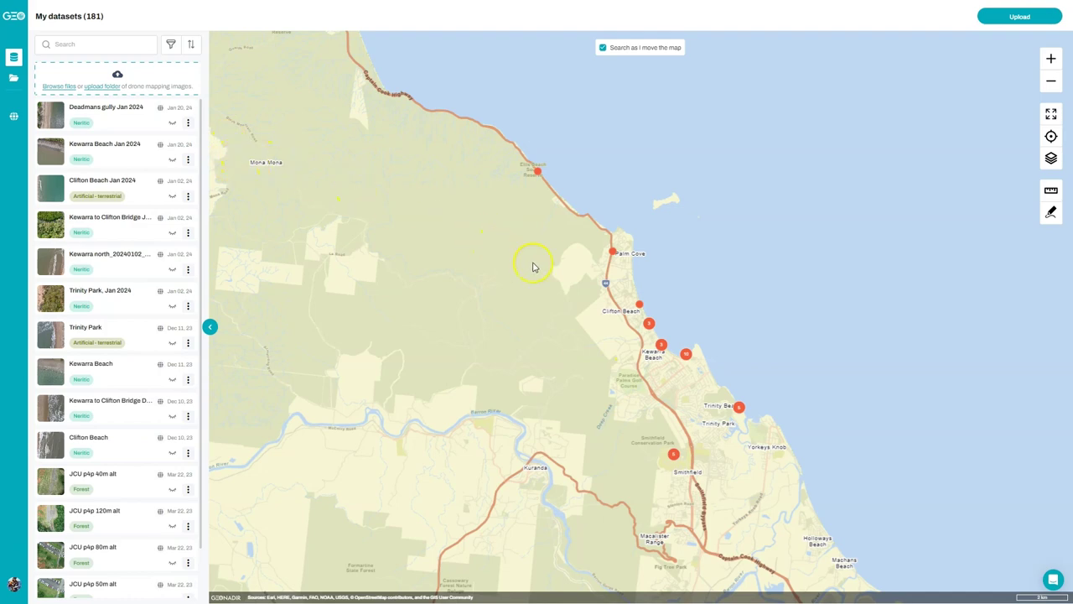
left_click_drag(620, 288, 737, 387)
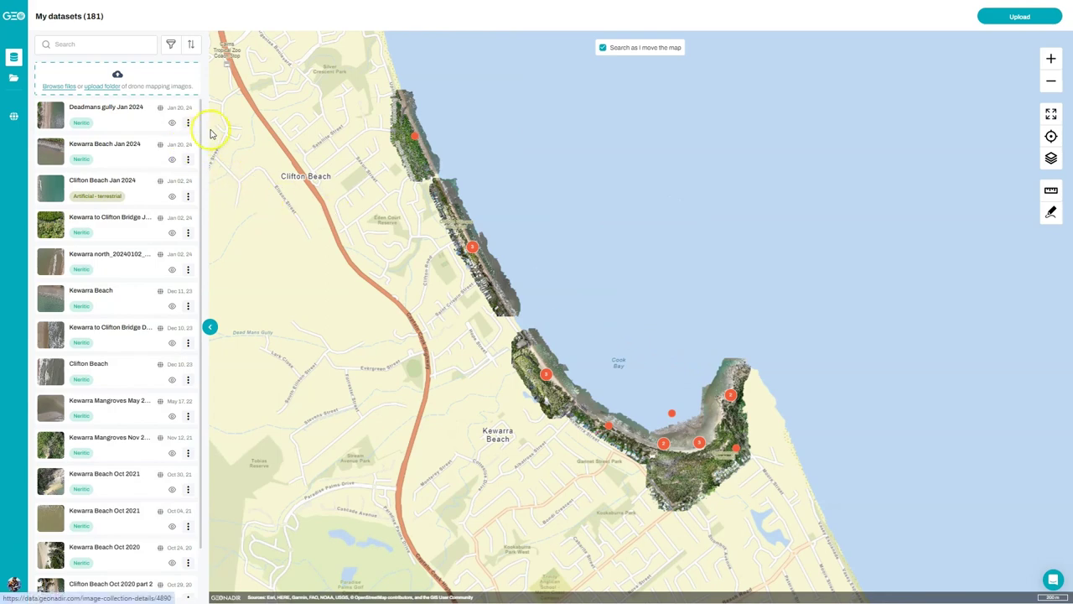
left_click(103, 112)
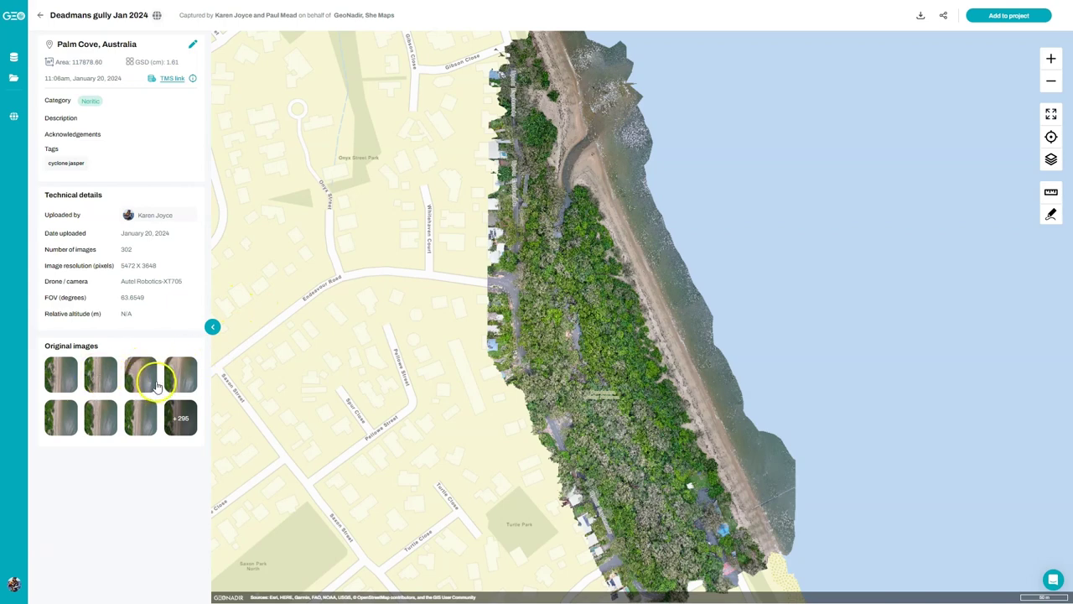
Browse the dataset's original images, enlarging MAX_2346.JPG and paging through to MAX_2352.JPG, and return to the dataset details
left_click(188, 423)
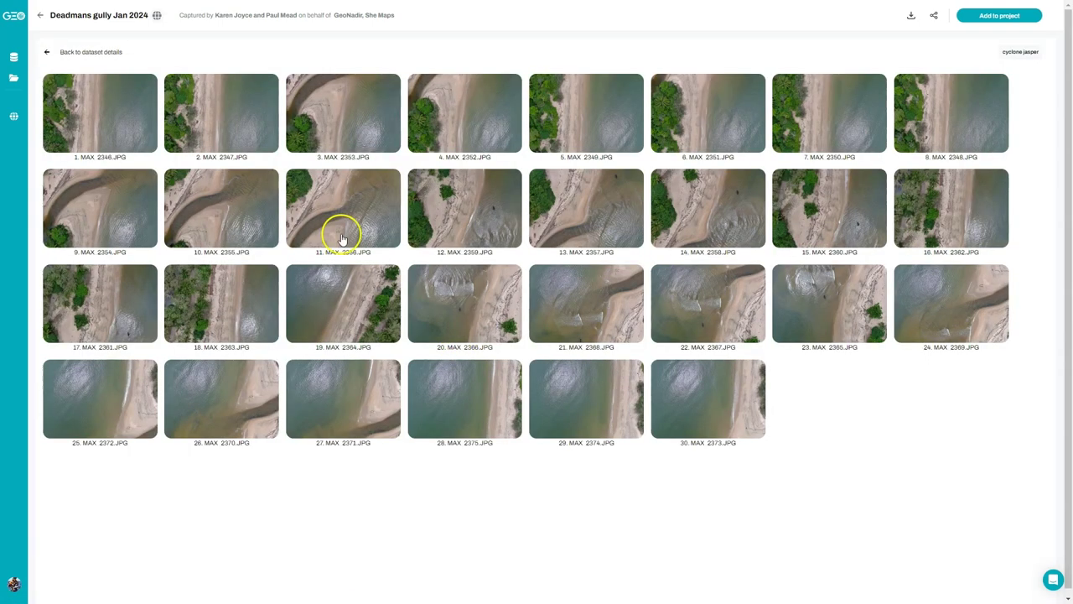
scroll(587, 311, "down", 2)
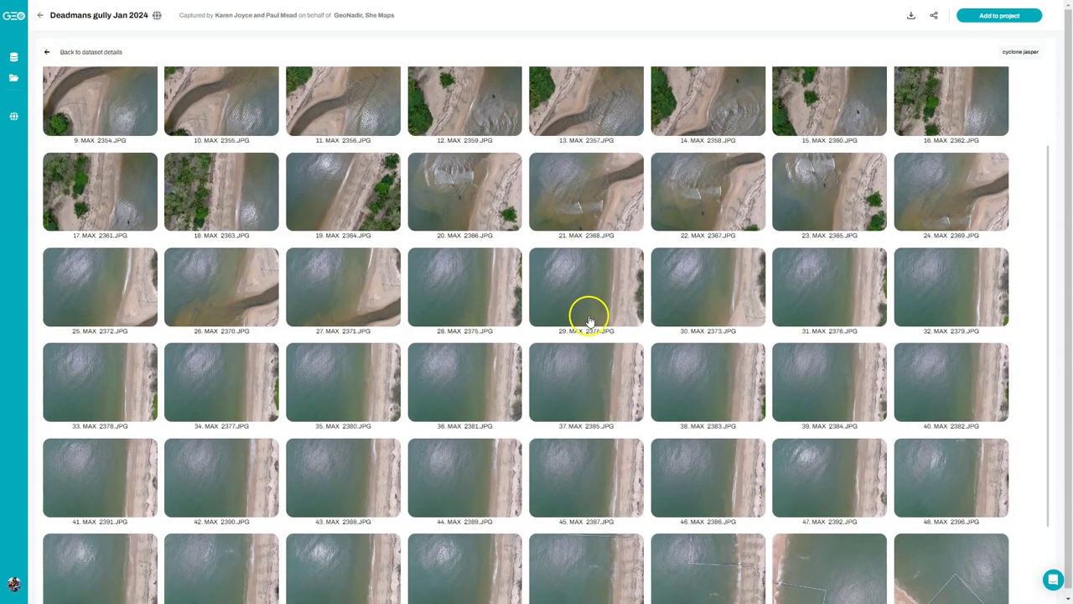
scroll(586, 311, "up", 2)
left_click(126, 134)
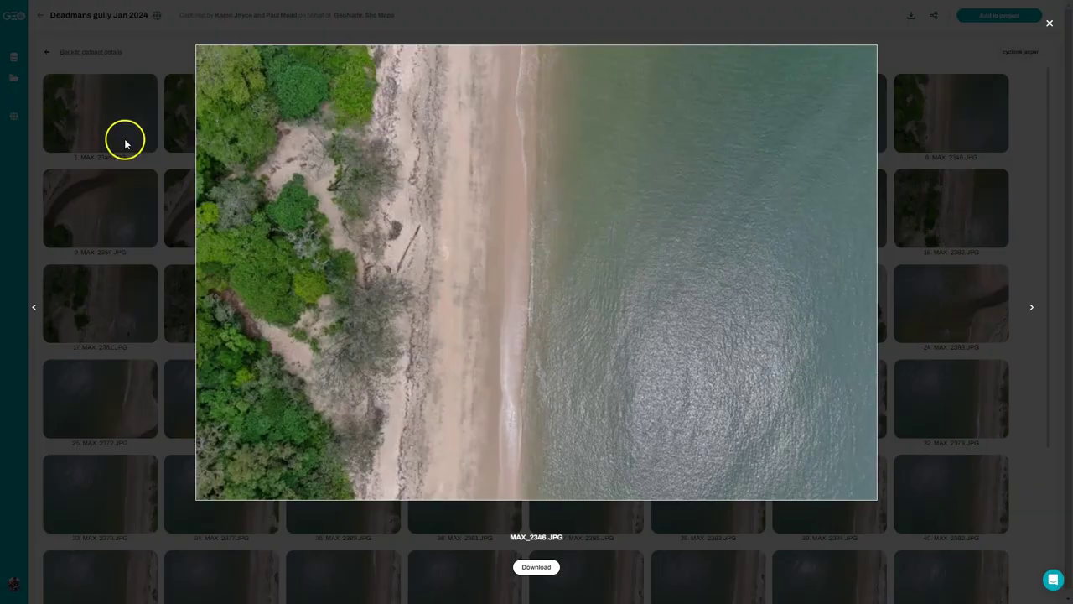
key("Right")
key("Right")
key("Right")
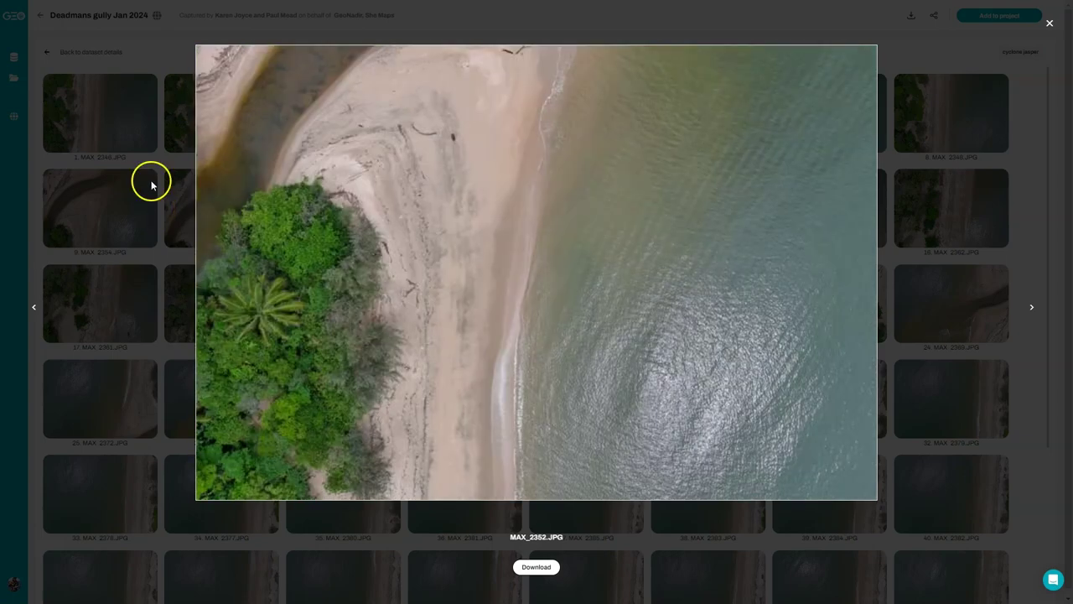
left_click(1049, 22)
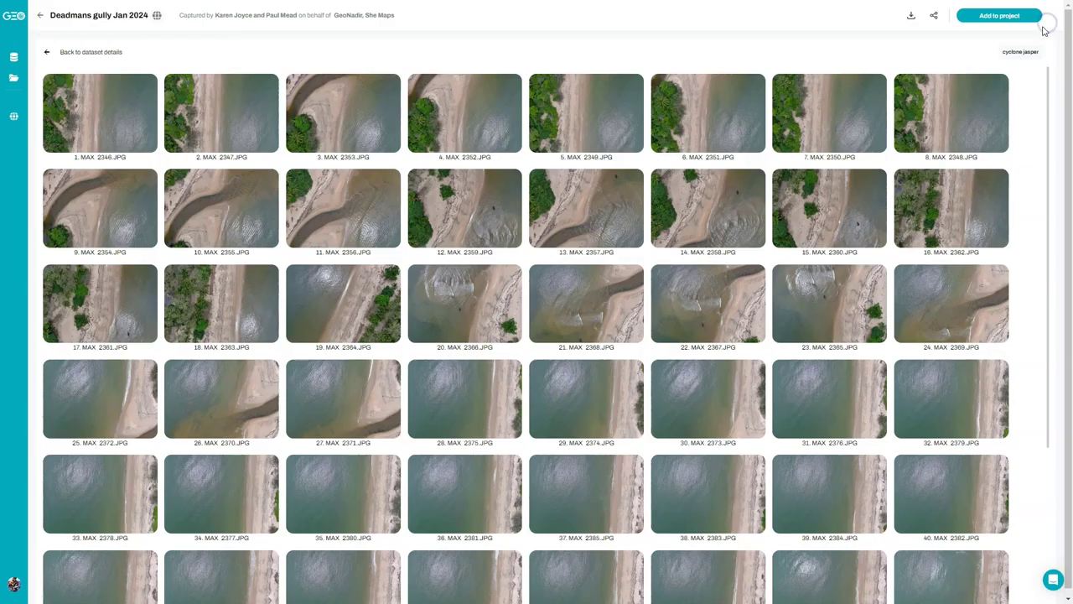
left_click(47, 51)
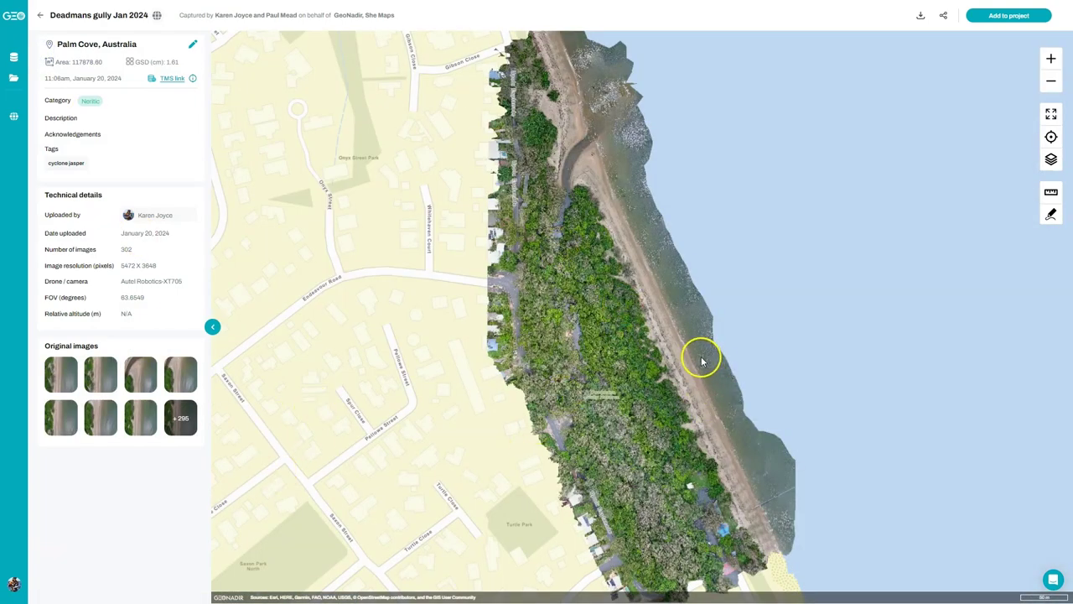
Preview the orthomosaic over the Satellite view and Clear base maps, and switch back to Map view
left_click(1051, 196)
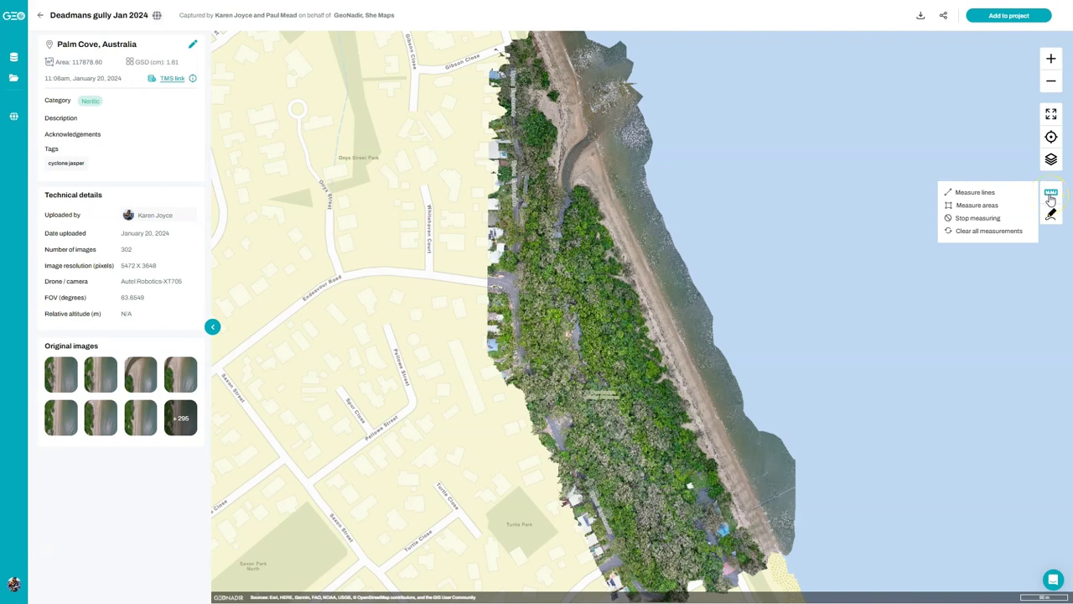
left_click(1050, 161)
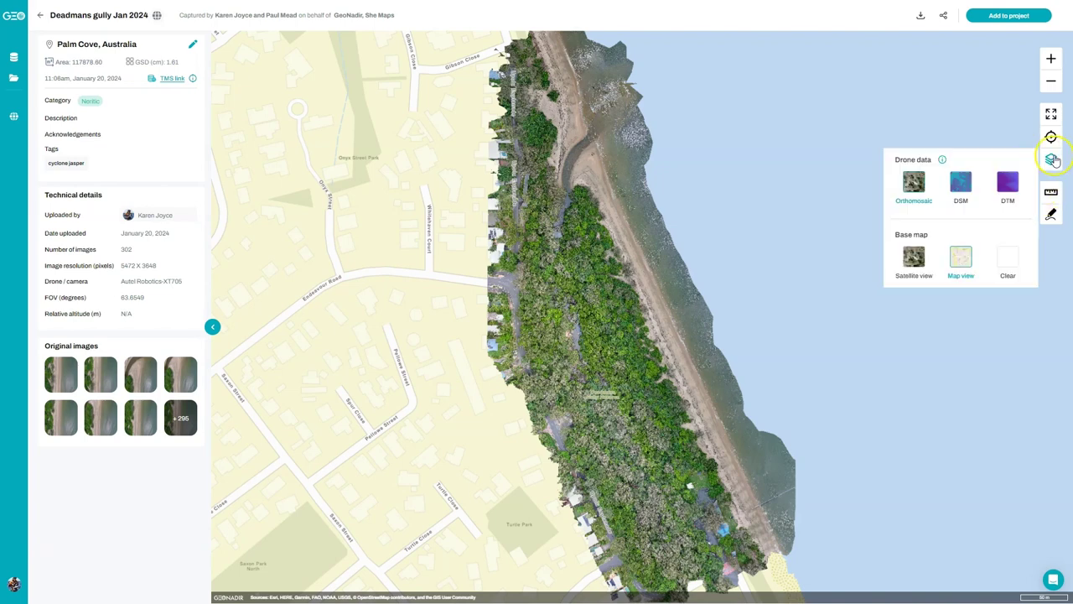
left_click(912, 262)
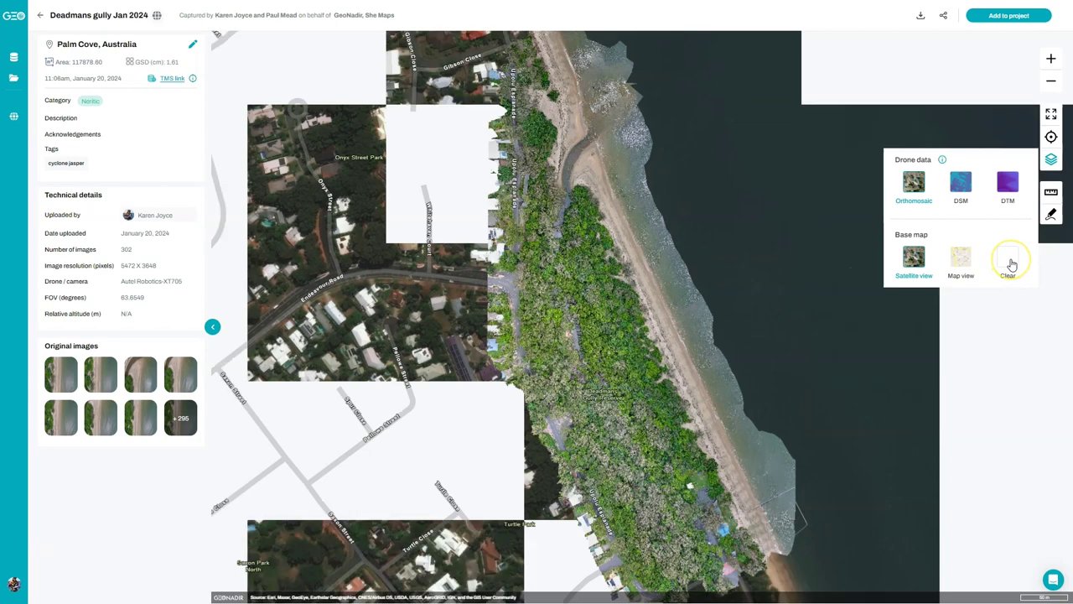
left_click(1010, 263)
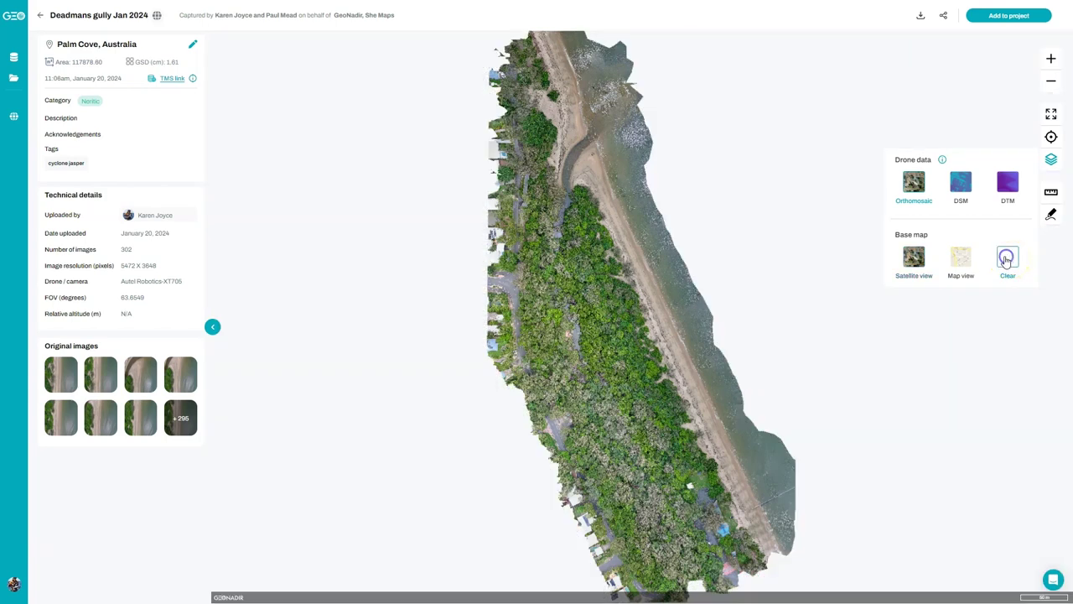
left_click(963, 263)
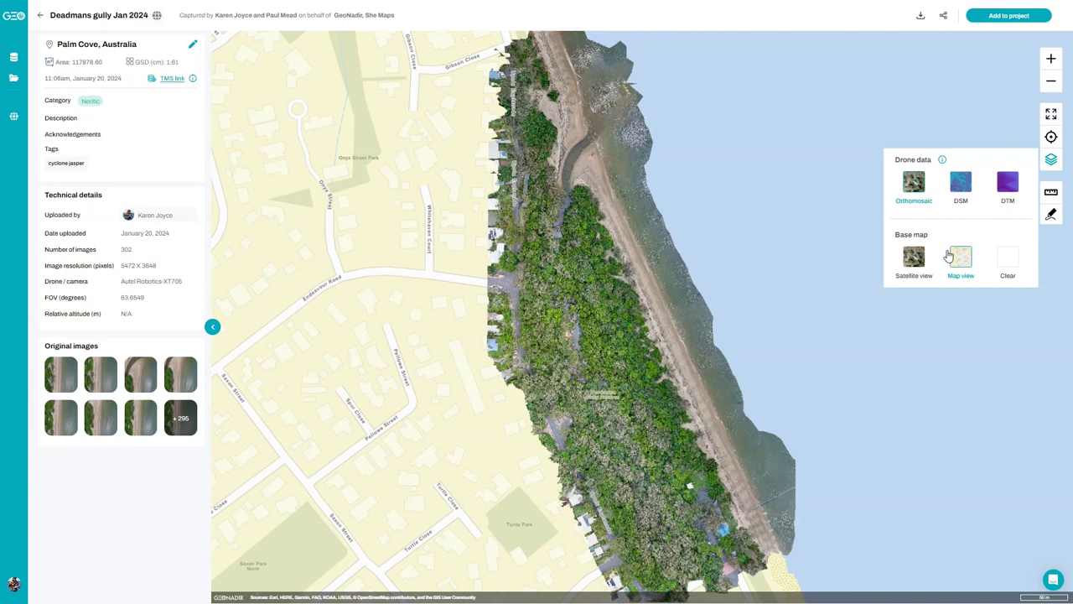
Display the dataset's DSM and DTM elevation layers in turn, and restore the Orthomosaic layer
left_click(960, 201)
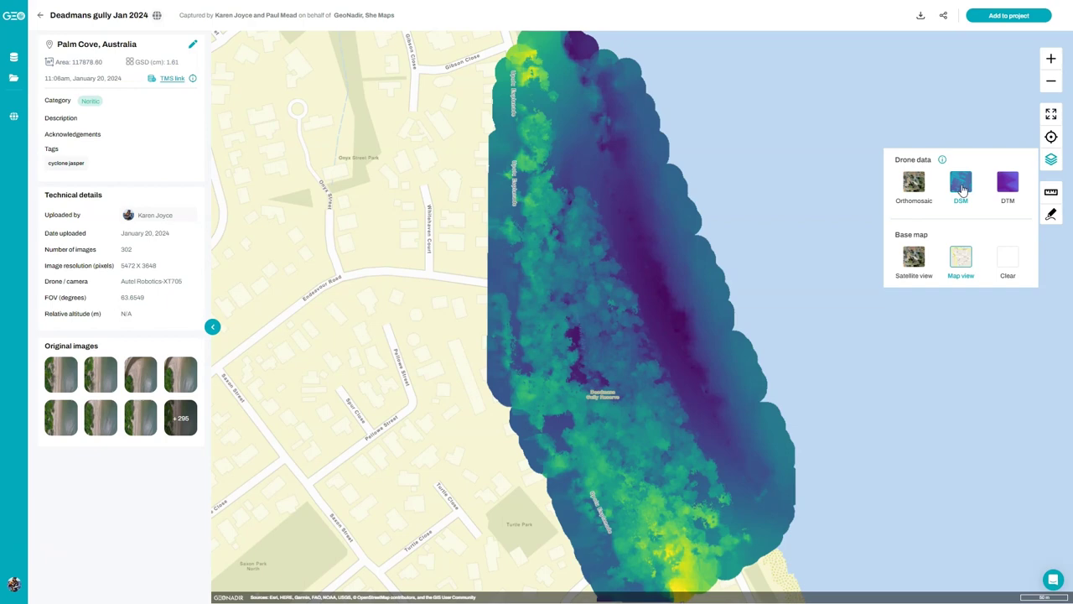
left_click(1008, 189)
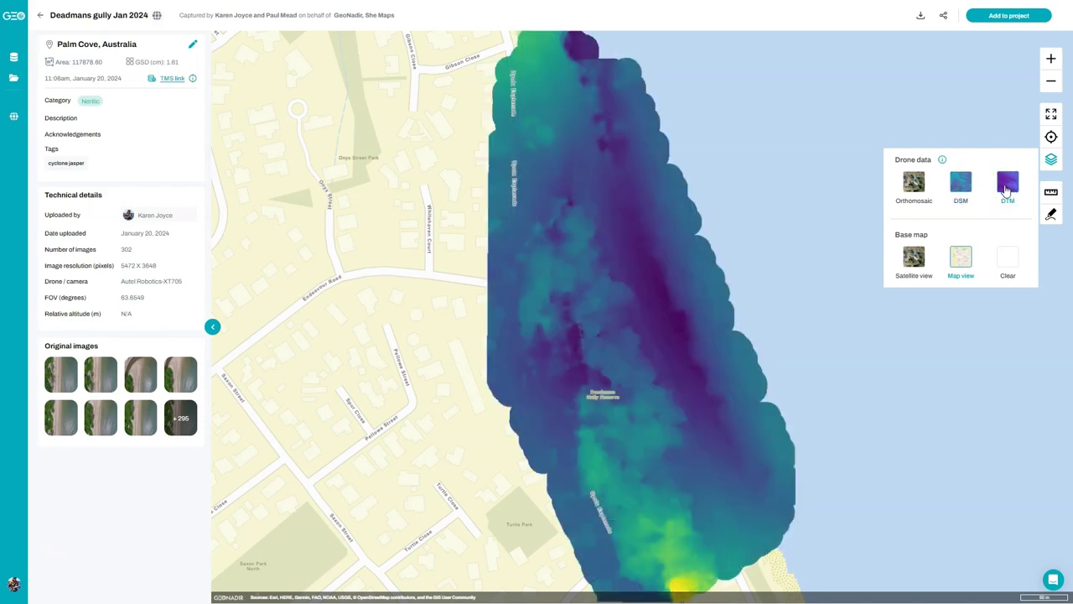
left_click(1004, 189)
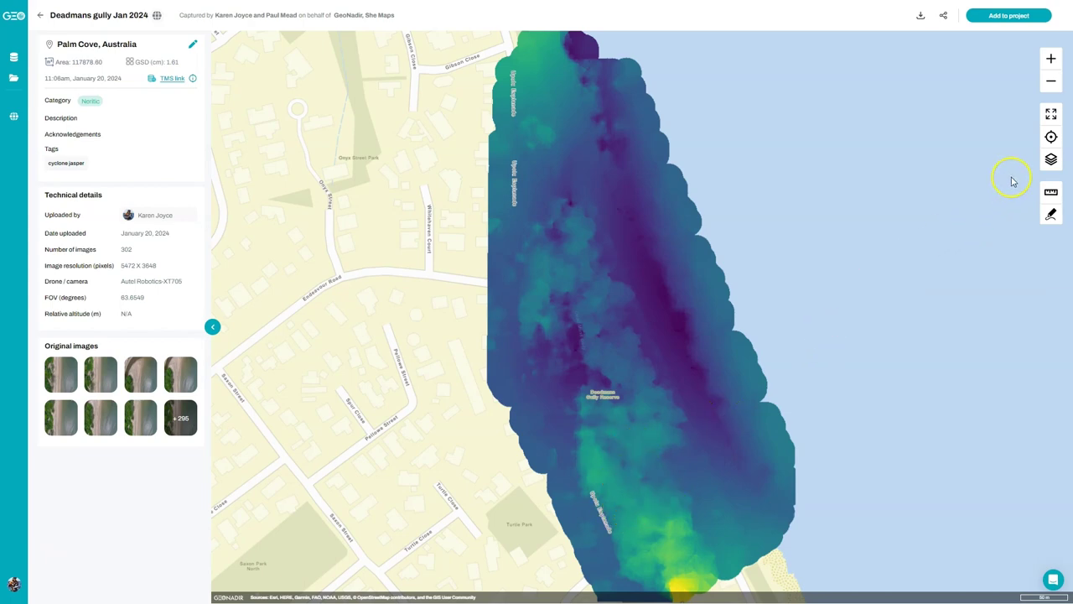
mouse_move(1050, 159)
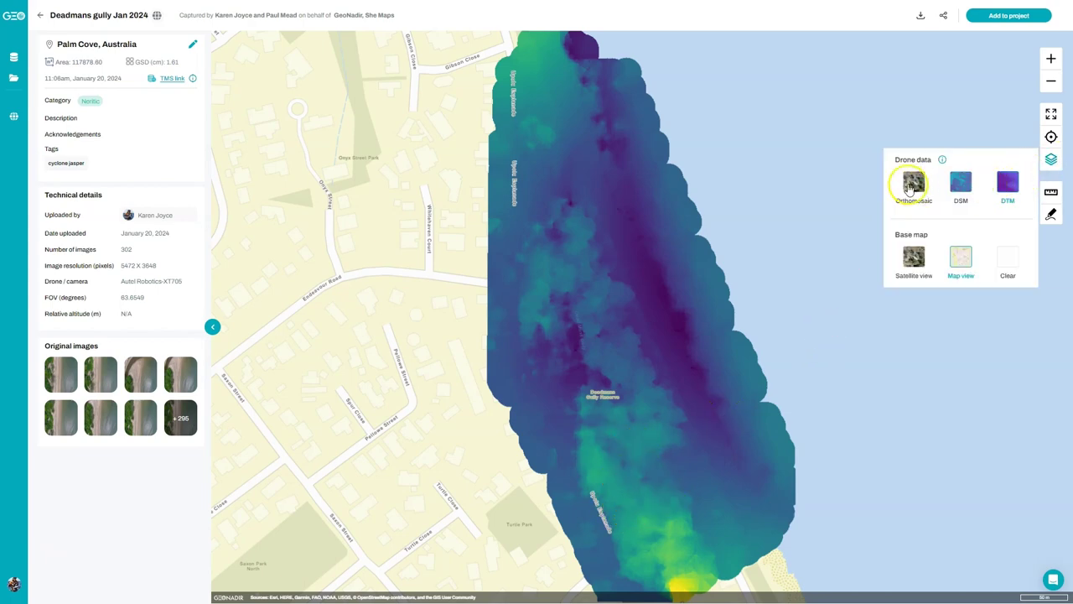
left_click(912, 186)
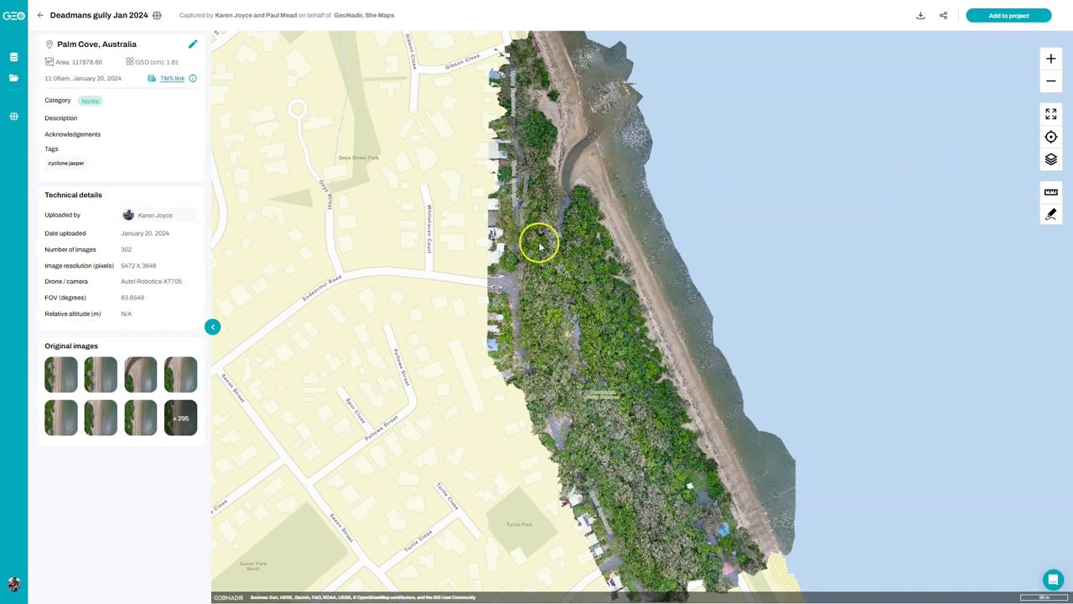
Open the FAIR Geo Global map and explore the public datasets in the southwestern United States, closing in on the Tucson area
left_click(41, 60)
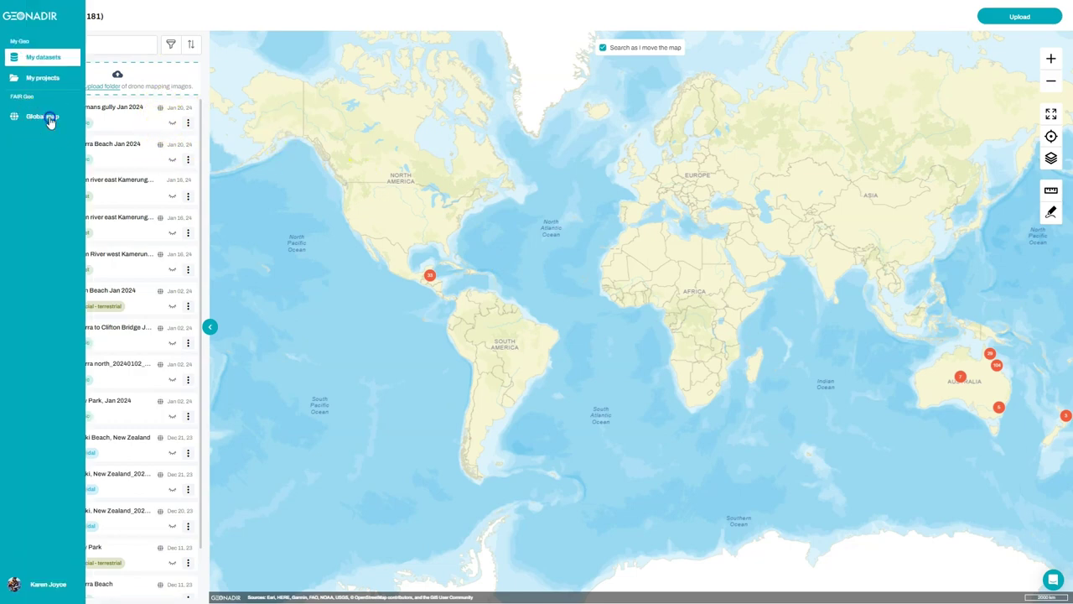
left_click(48, 118)
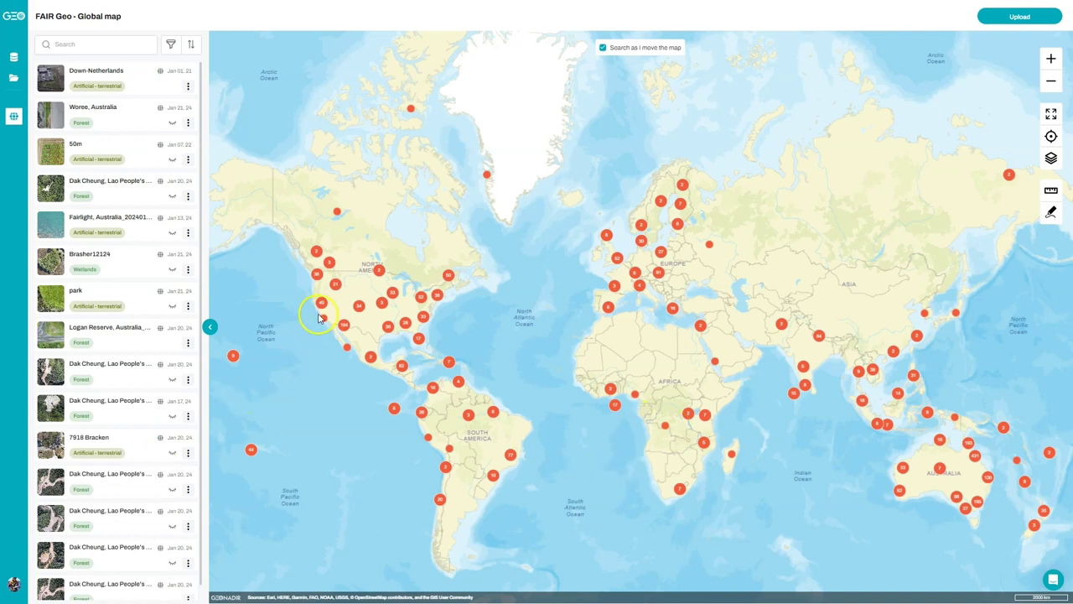
left_click(362, 342)
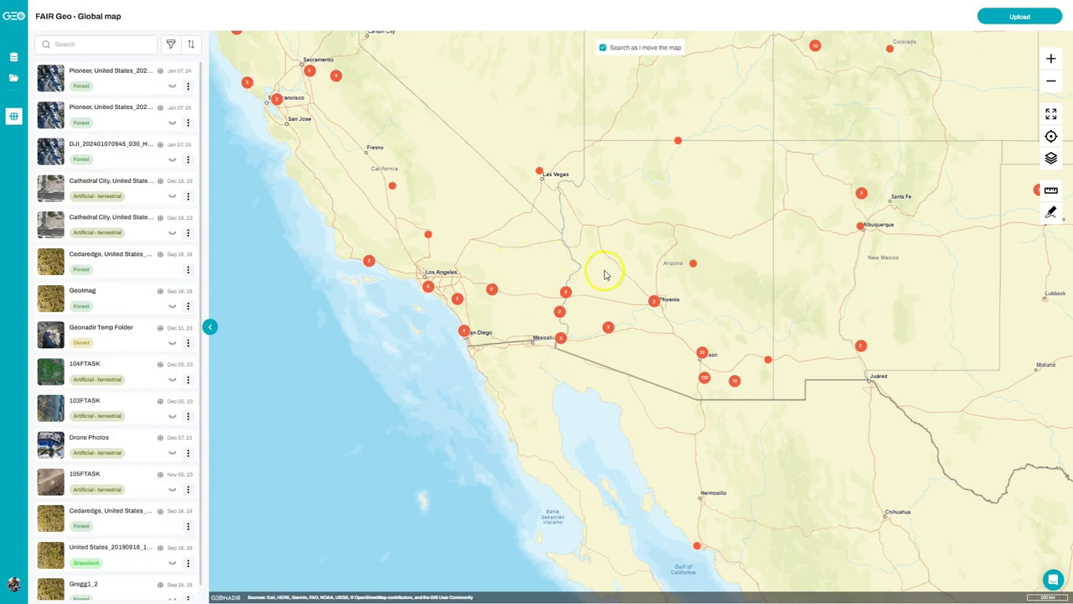
left_click_drag(640, 285, 783, 407)
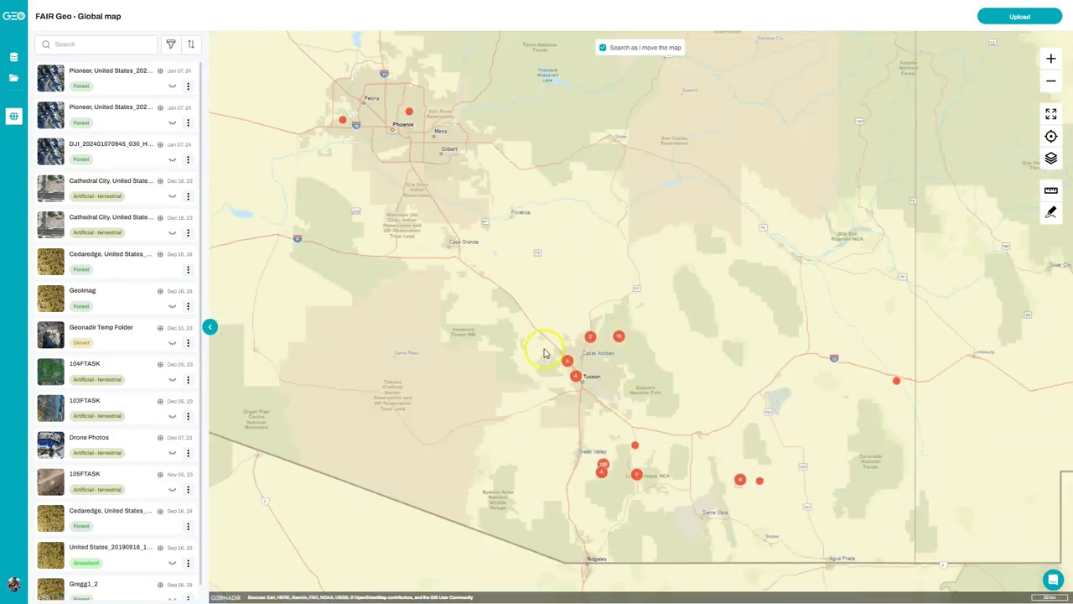
left_click_drag(541, 317, 668, 408)
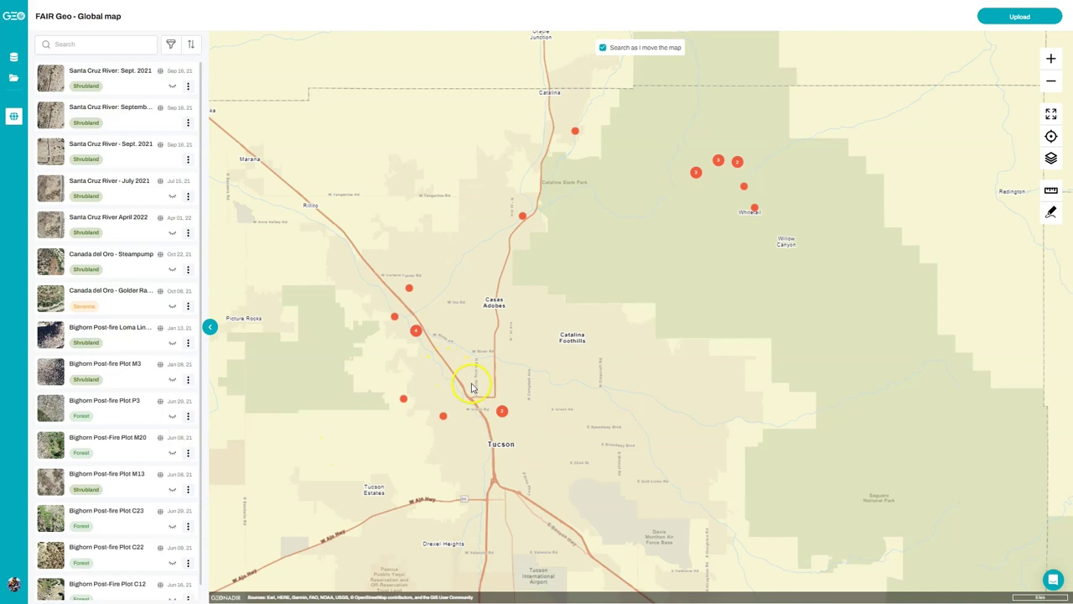
left_click(503, 412)
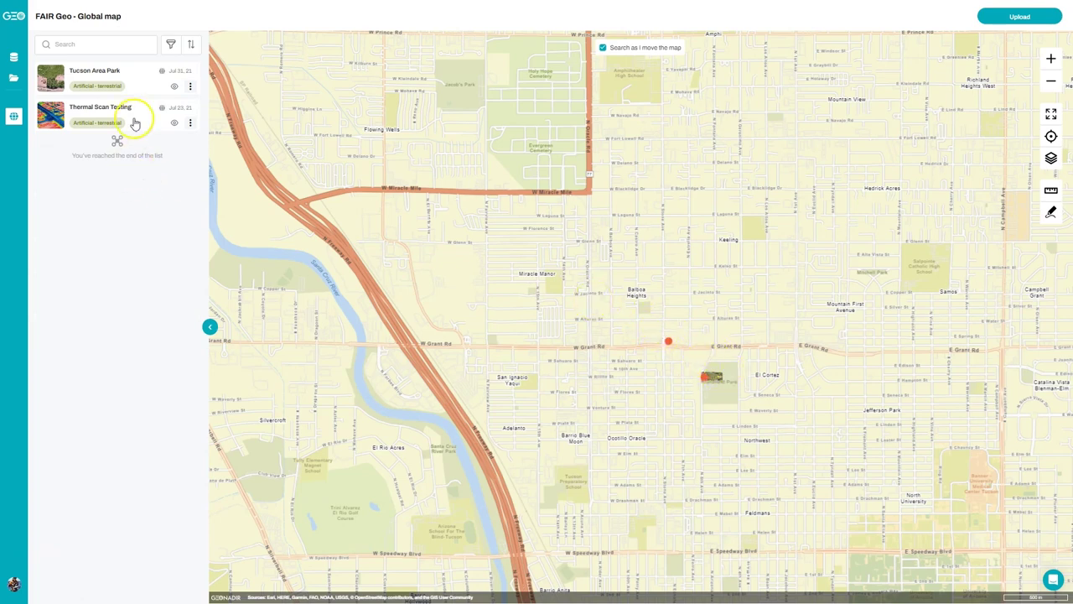
left_click(760, 409)
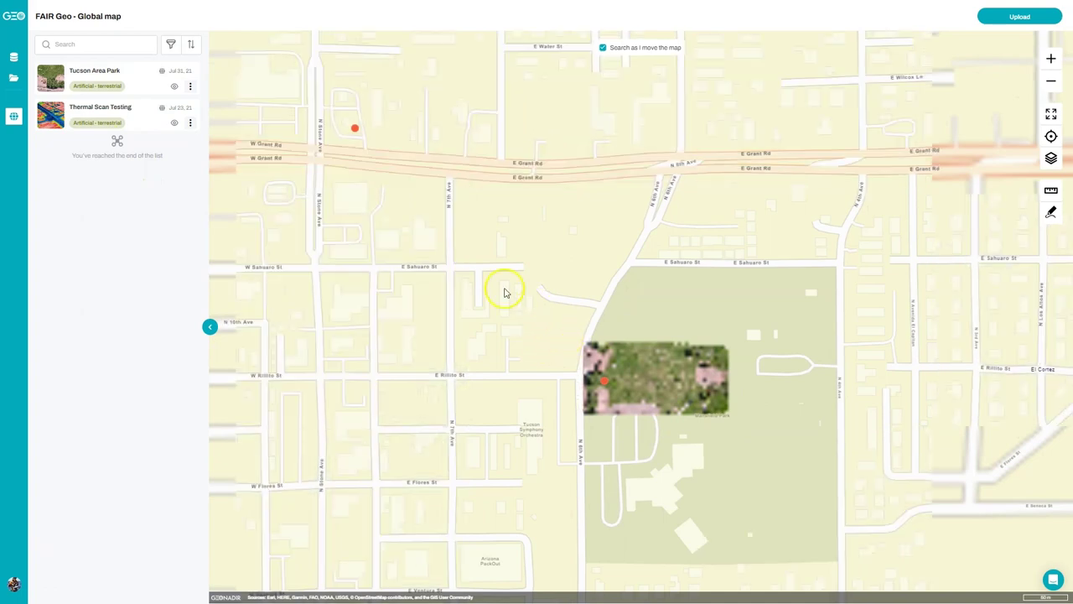
Widen the search to the southwestern United States and check the actions available for the first listed Cathedral City dataset
scroll(541, 317, "down", 5)
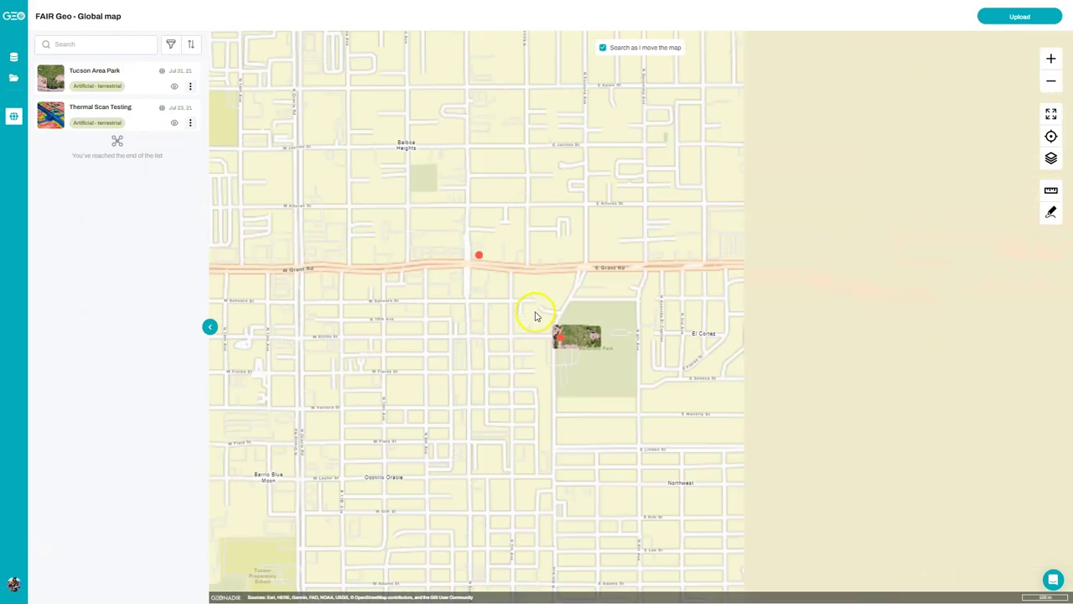
scroll(543, 314, "down", 5)
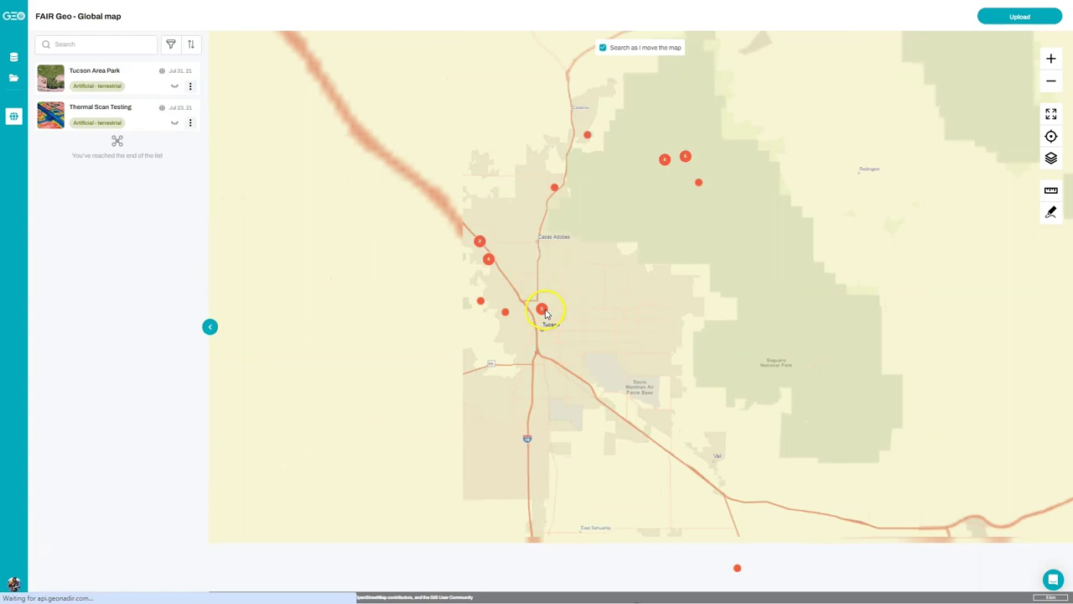
scroll(545, 307, "down", 3)
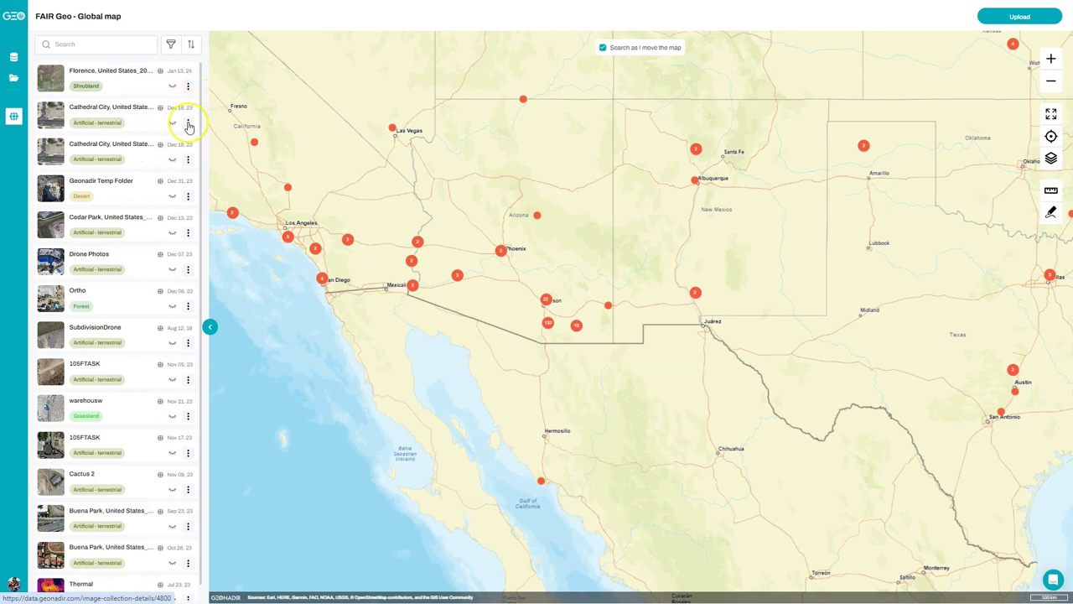
left_click(188, 123)
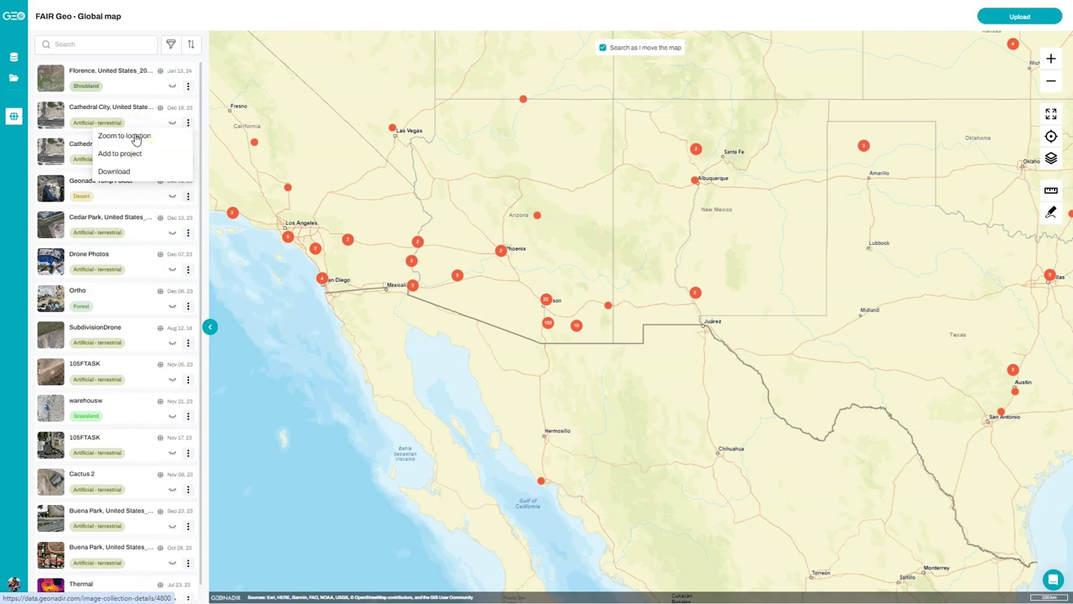
left_click(309, 149)
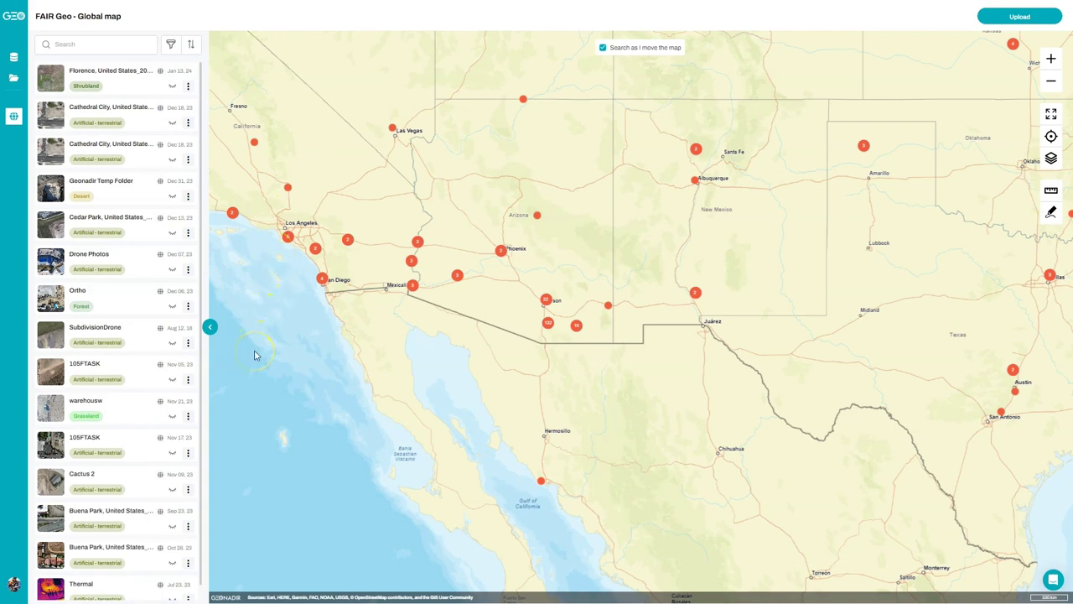
Filter the global map's datasets to the Grassland category, and widen the filter to all categories
left_click(86, 416)
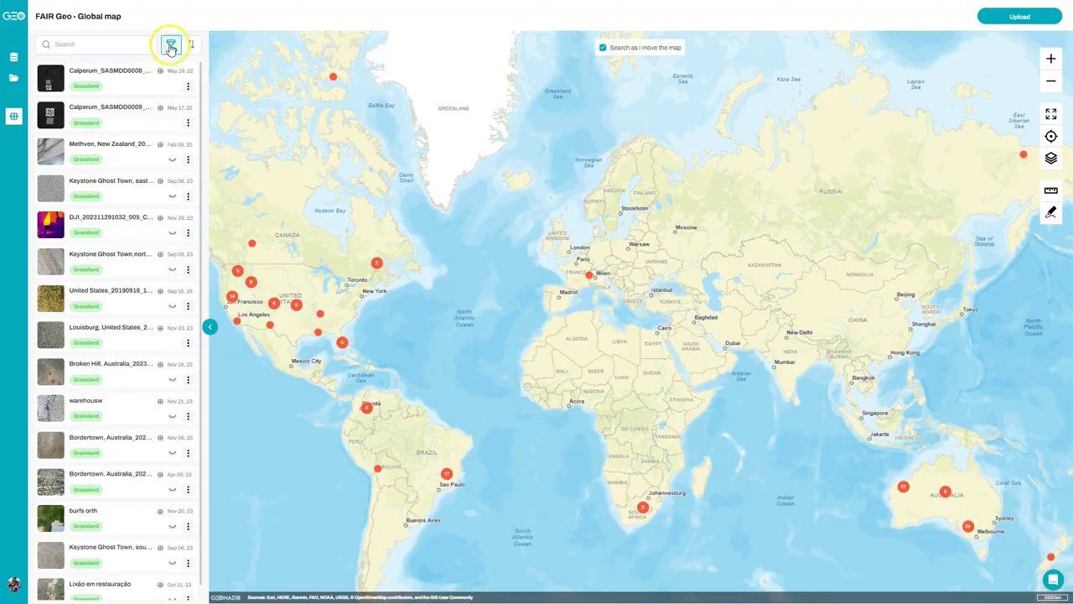
left_click(170, 46)
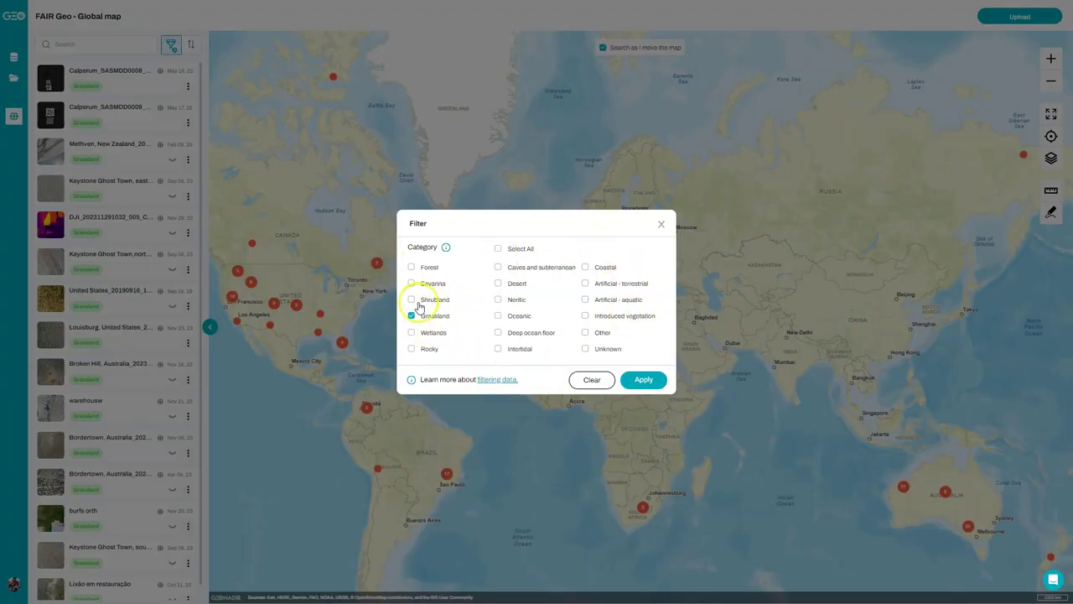
left_click(498, 248)
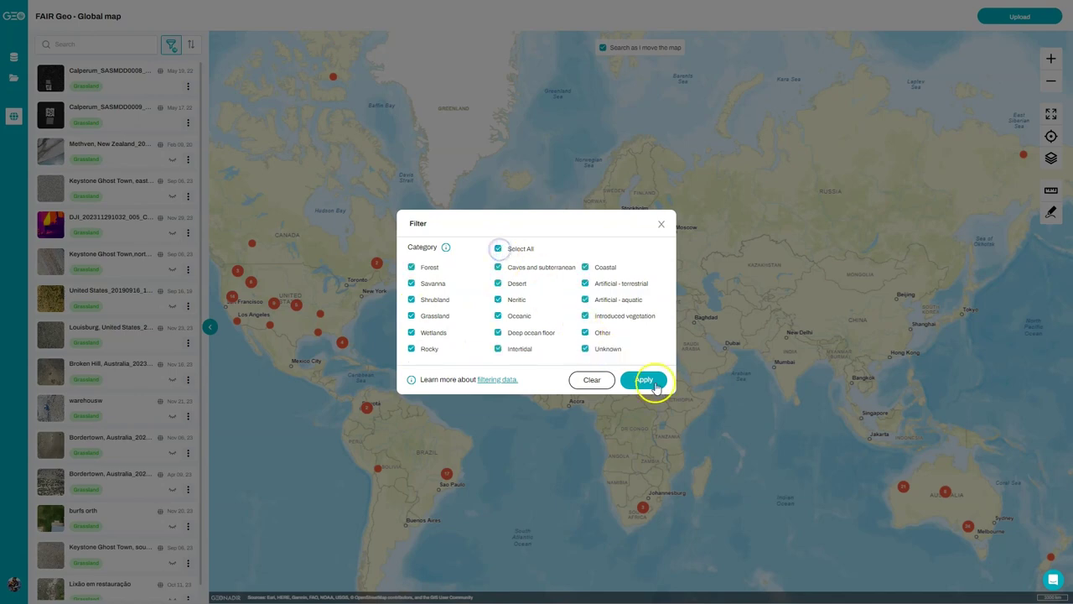
left_click(660, 224)
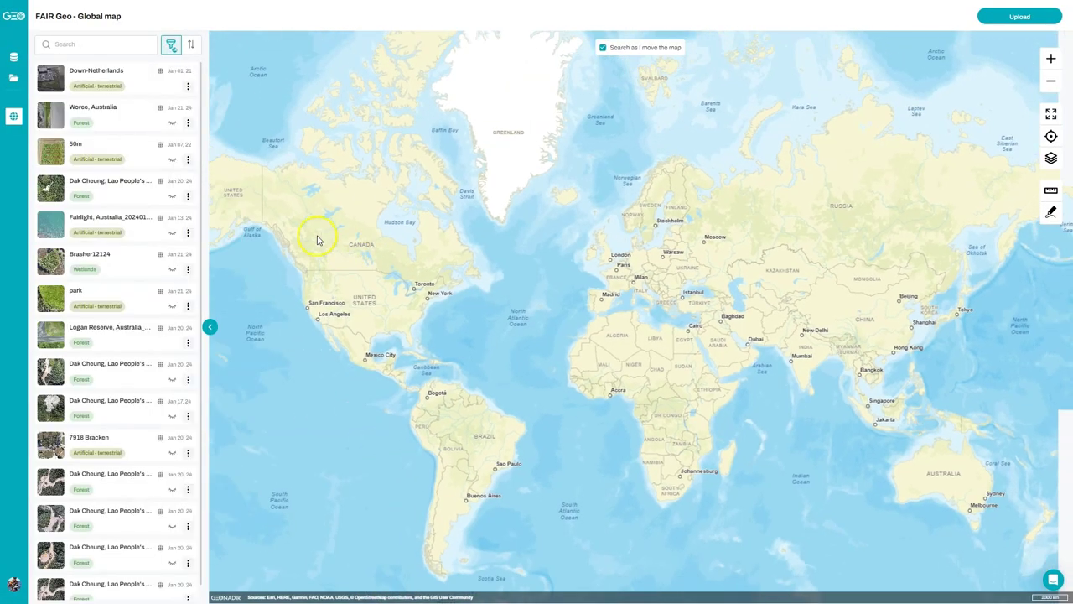
left_click(310, 199)
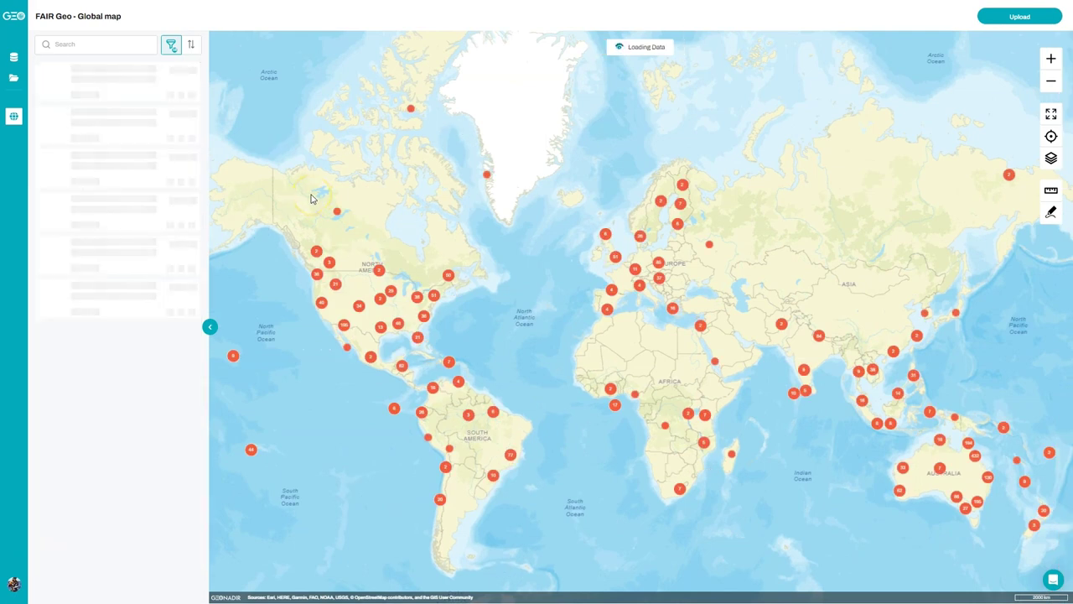
Go to My projects and open the Trinity Park demo project
mouse_move(23, 86)
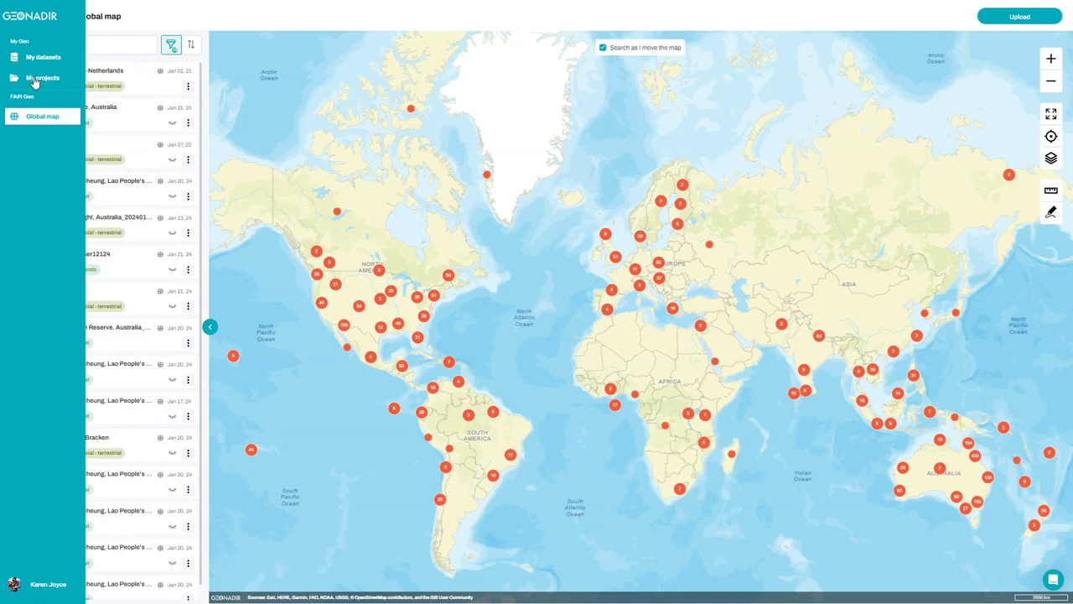
left_click(36, 79)
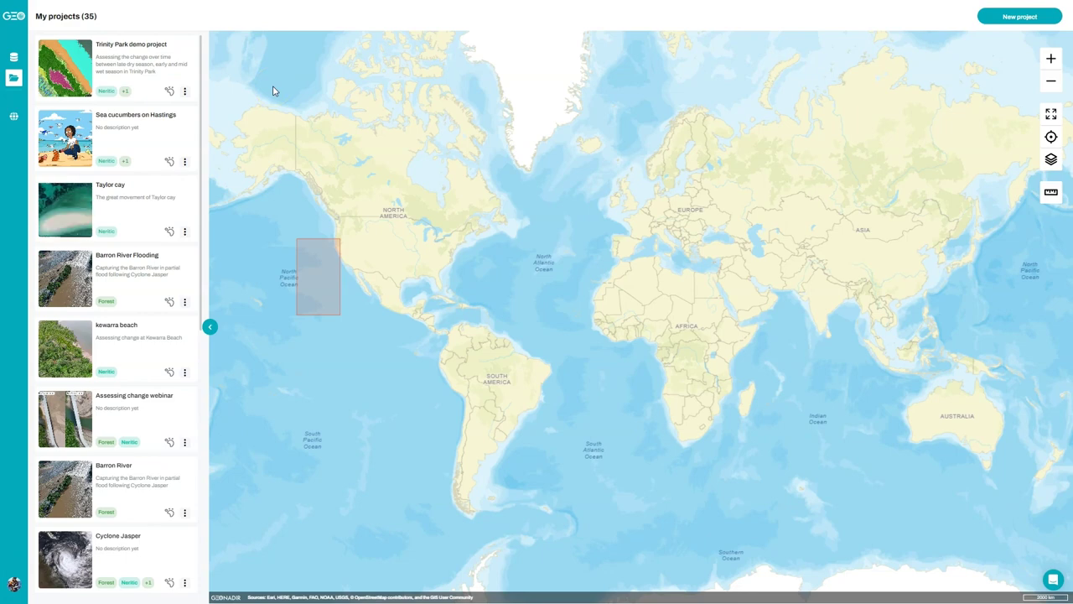
left_click(260, 89)
left_click(130, 50)
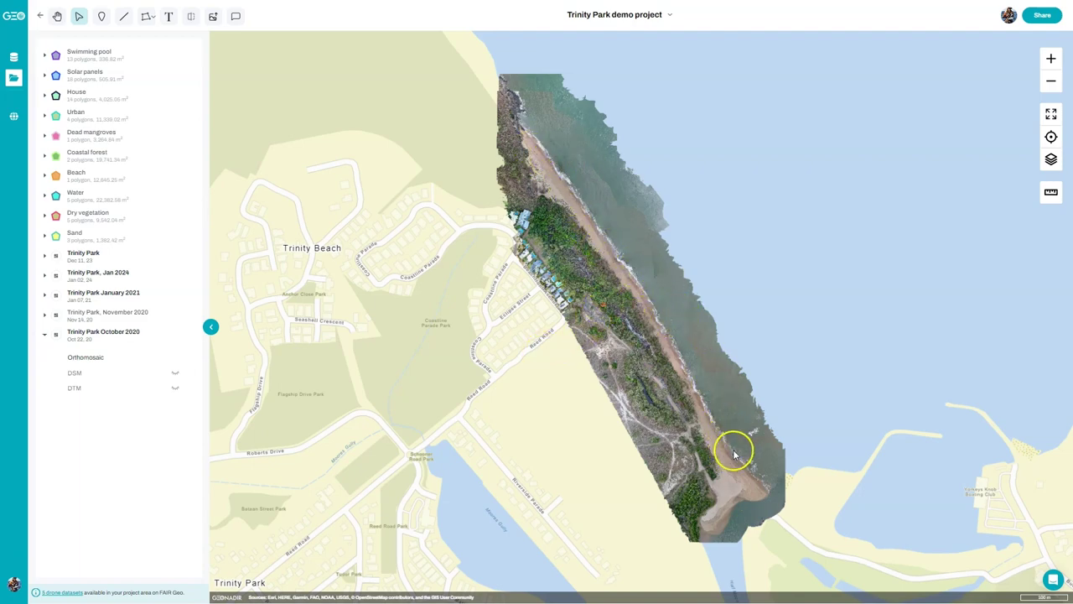
Expand the Trinity Park dataset of Dec 11, 23, fade its orthomosaic to reveal the imagery beneath, and restore full opacity
left_click(46, 258)
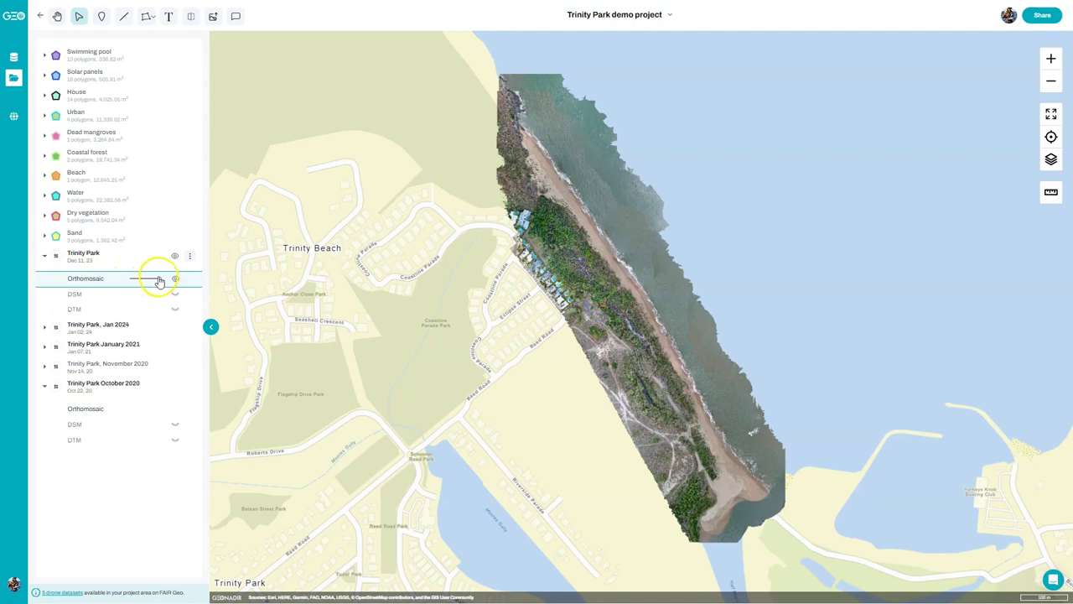
left_click_drag(155, 282, 132, 283)
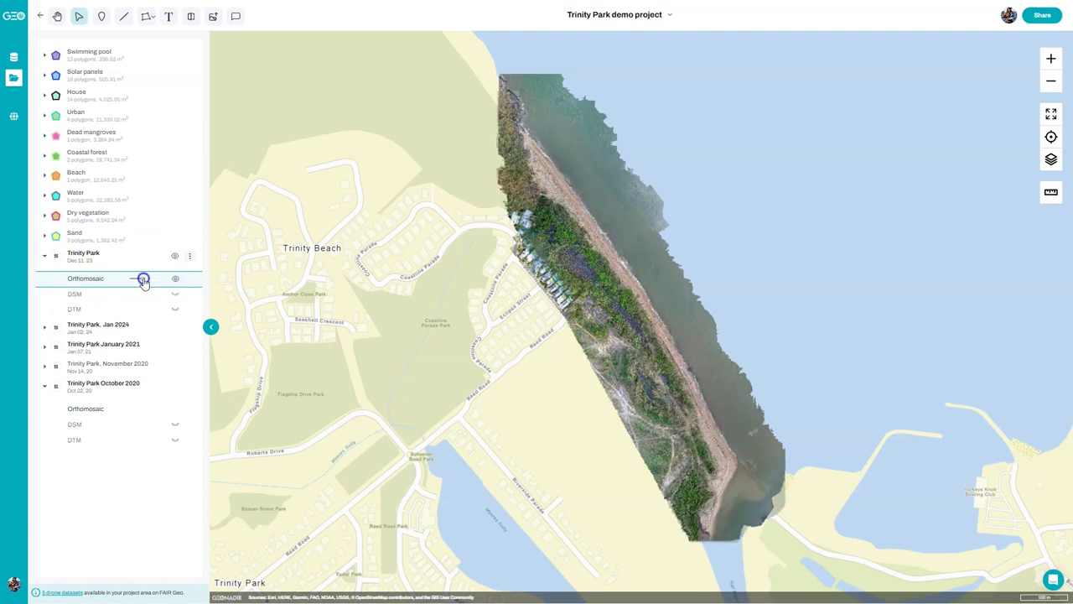
left_click_drag(136, 282, 168, 279)
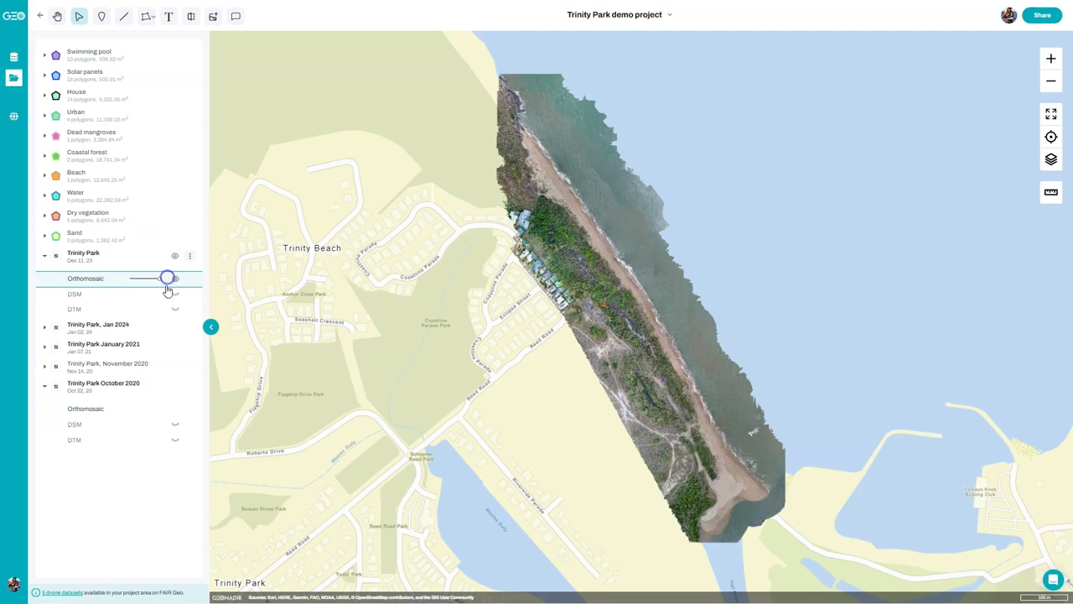
Preview the Trinity Park dataset's DSM elevation layer without and with its orthomosaic, and return to the orthomosaic alone
left_click(176, 296)
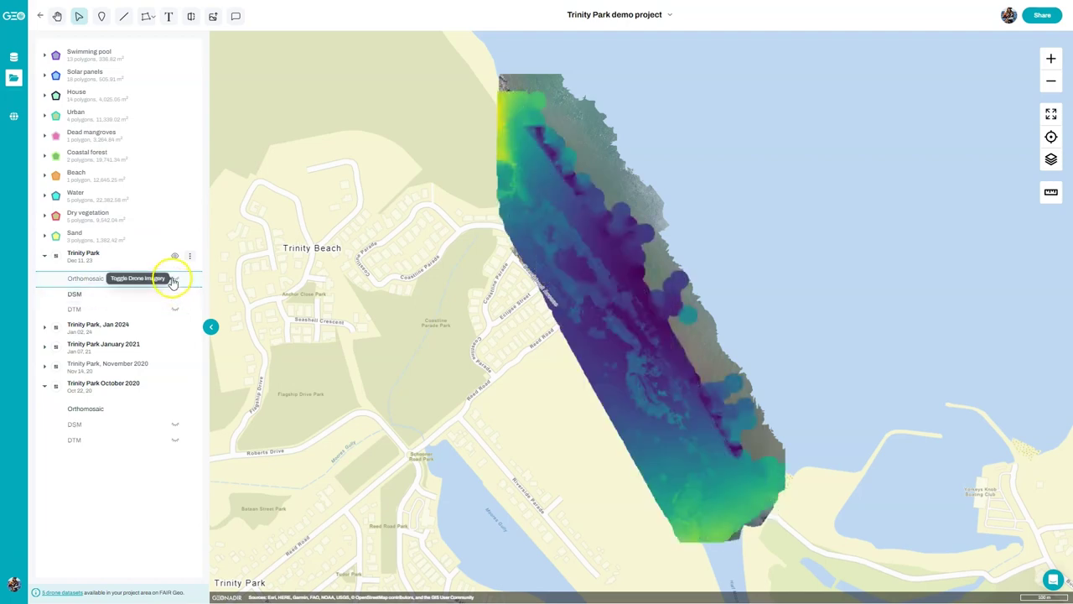
left_click(175, 281)
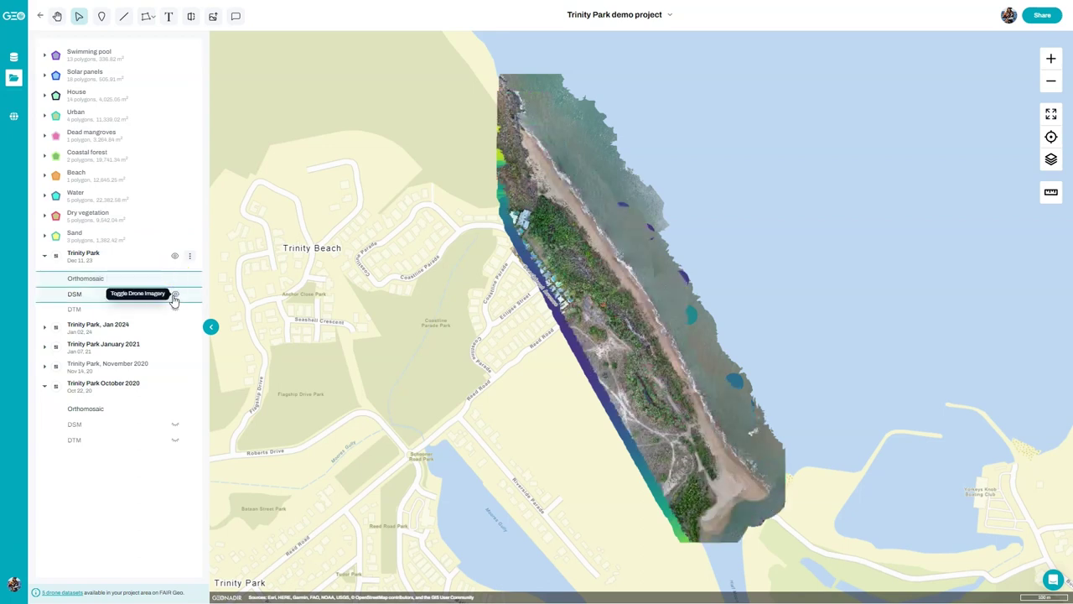
left_click(174, 297)
left_click(161, 292)
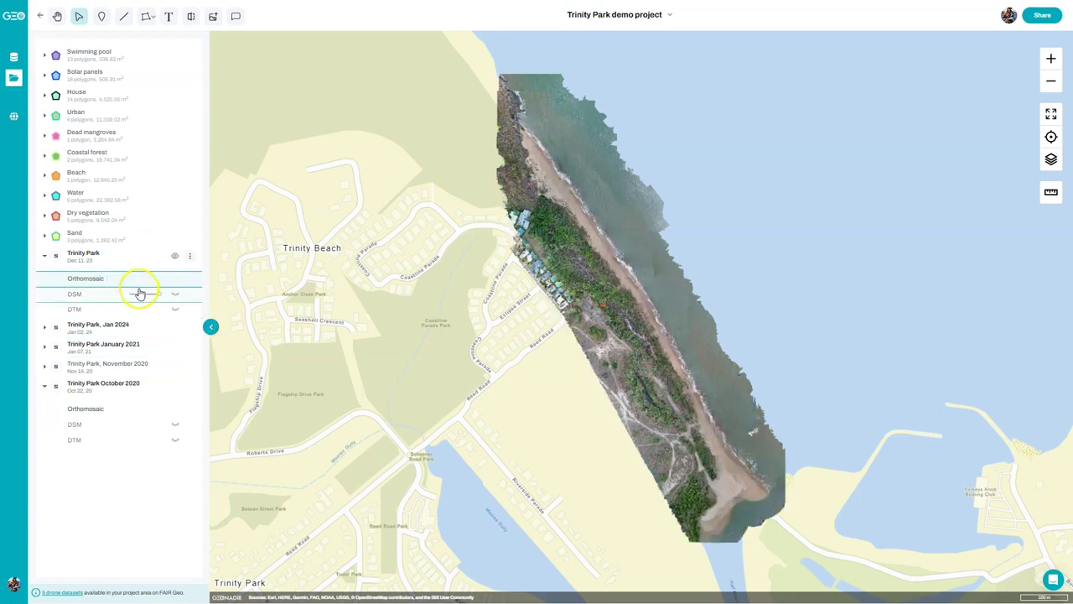
Hide the whole Trinity Park December 2023 dataset to view the imagery below it, and show it again
left_click(126, 253)
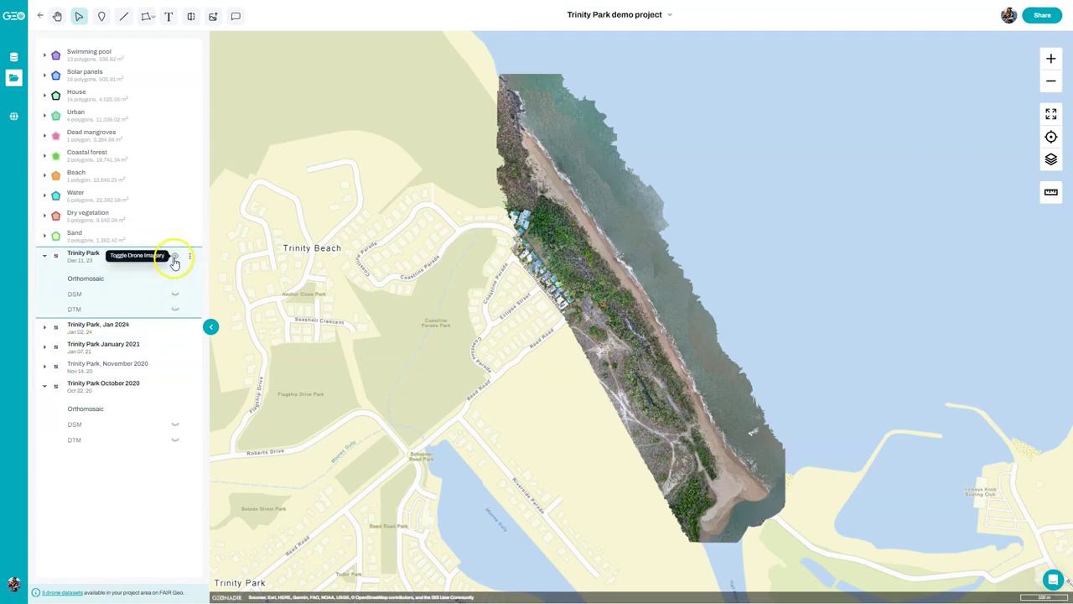
left_click(176, 256)
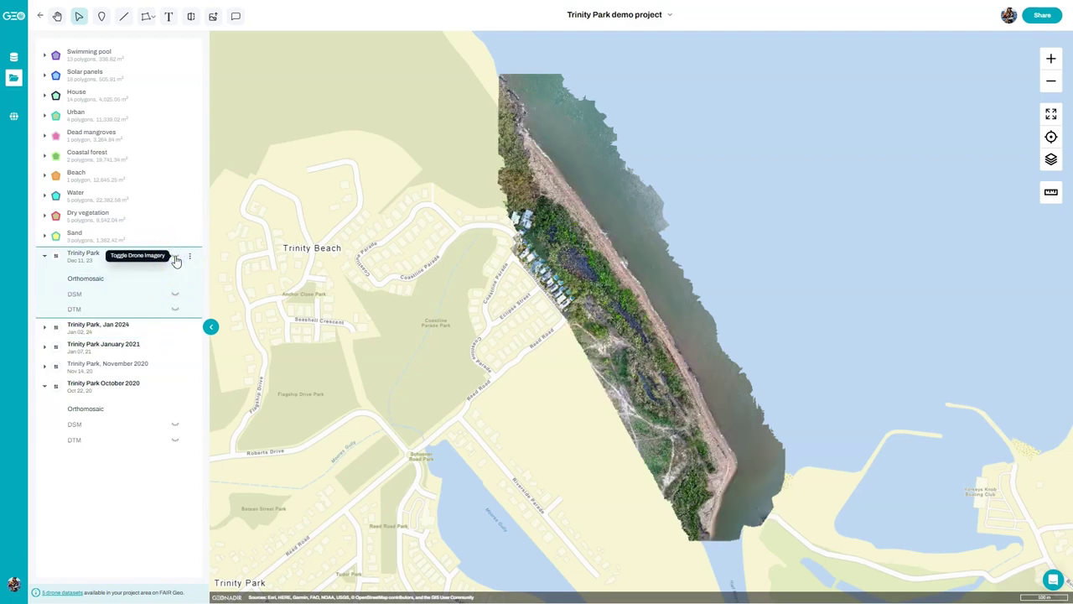
left_click(175, 257)
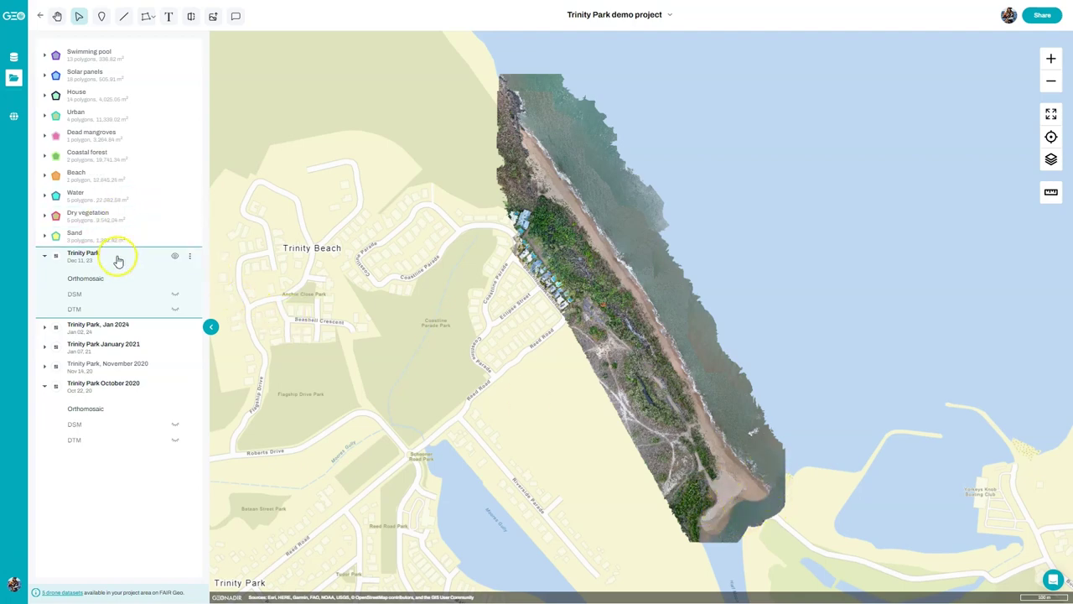
Compare the Trinity Park December 2023 imagery with the layer beneath by sweeping the swipe comparison divider onto the orthomosaic
left_click(189, 19)
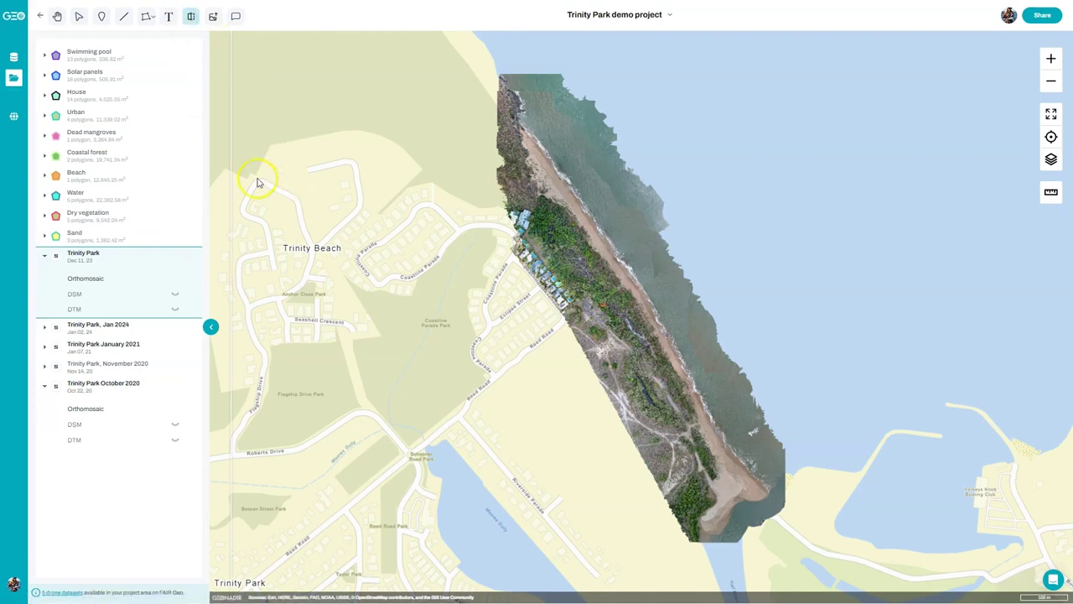
left_click_drag(250, 183, 528, 290)
left_click(130, 295)
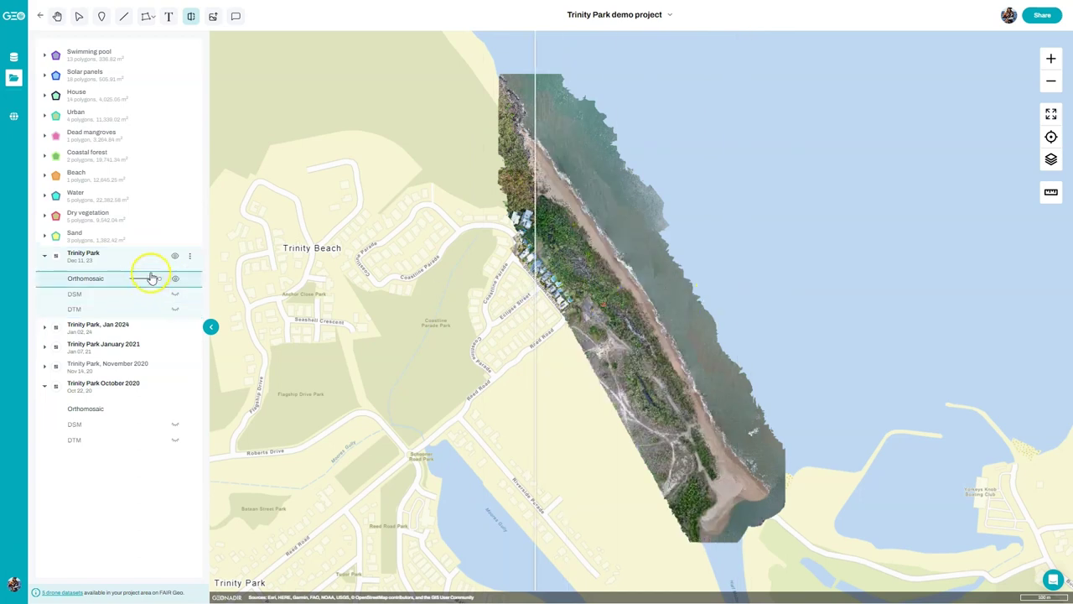
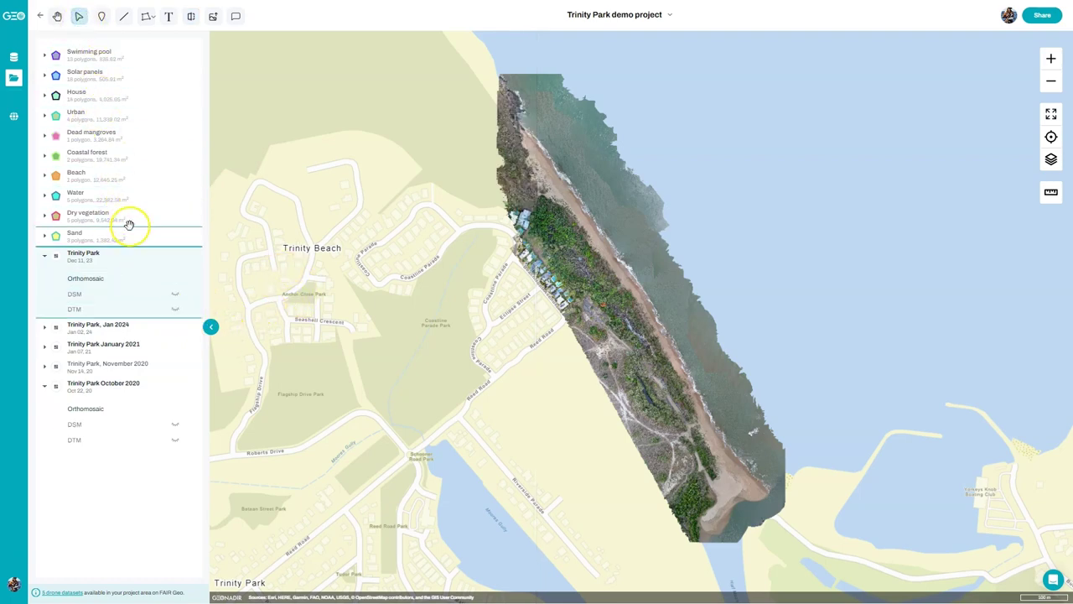
Collapse the Trinity Park dataset, show the Dead mangroves annotation layer, and inspect its polygon up close on the map
left_click(44, 257)
left_click_drag(44, 258, 173, 136)
double_click(551, 242)
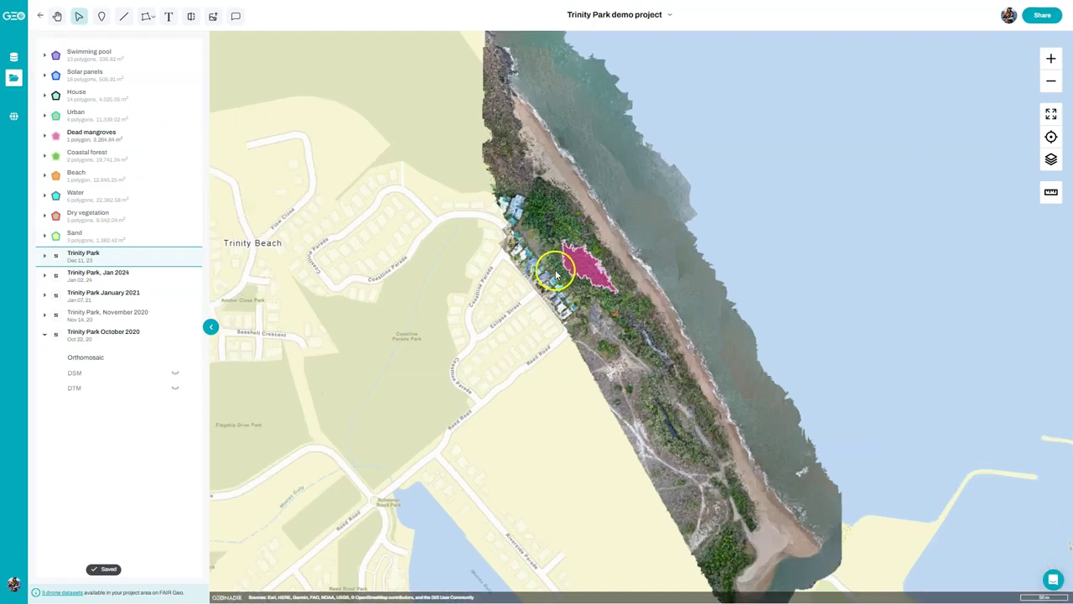
scroll(582, 245, "up", 3)
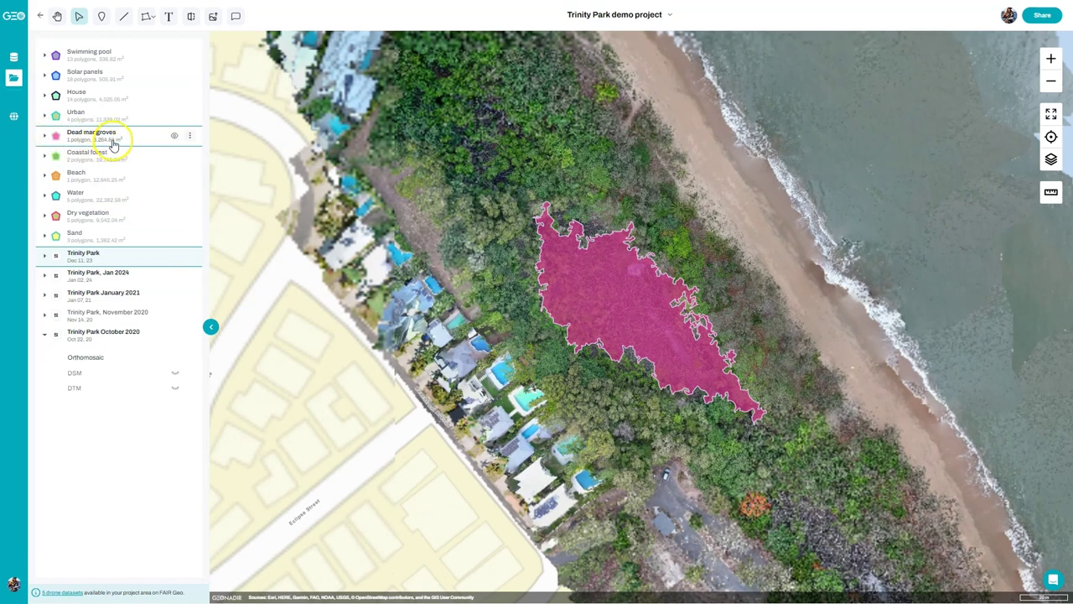
left_click(83, 156)
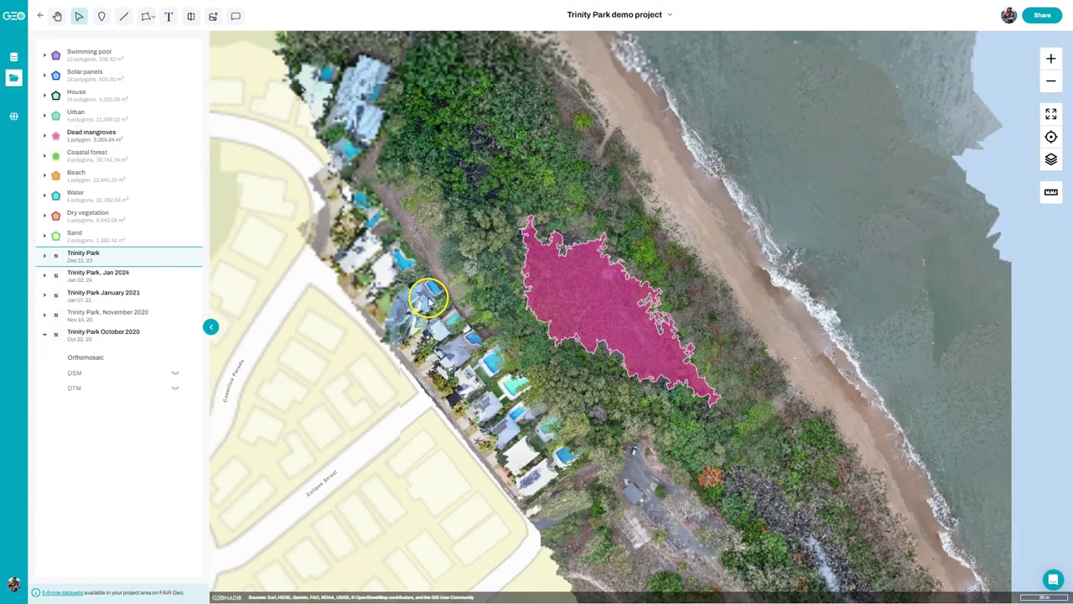
Show the Sand, Dry vegetation, Water, Beach, Coastal forest, Urban, House, Solar panels and Swimming pool annotation layers
left_click(174, 236)
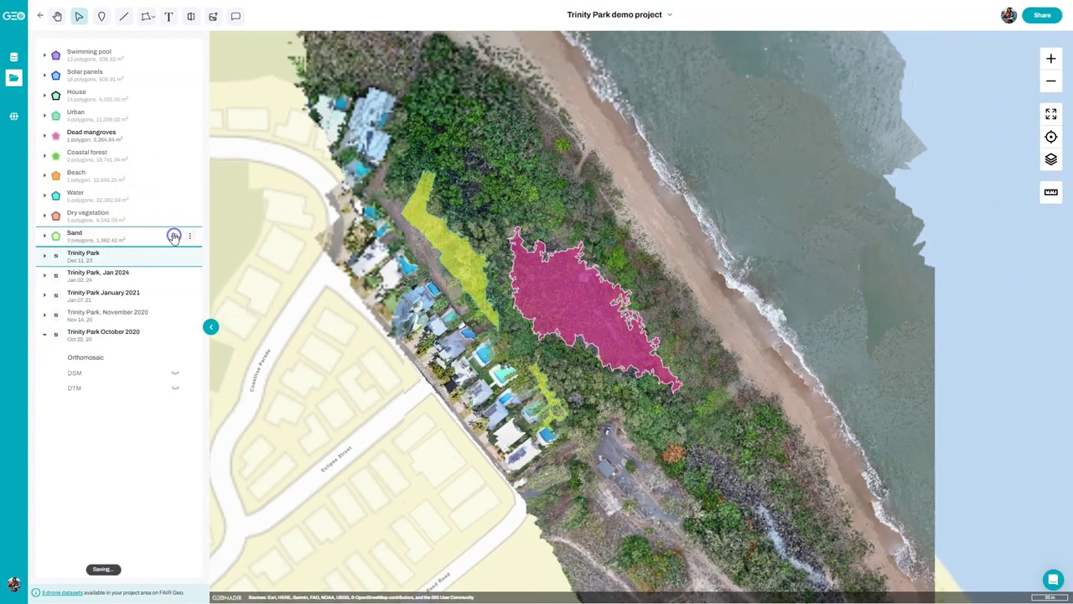
left_click(175, 218)
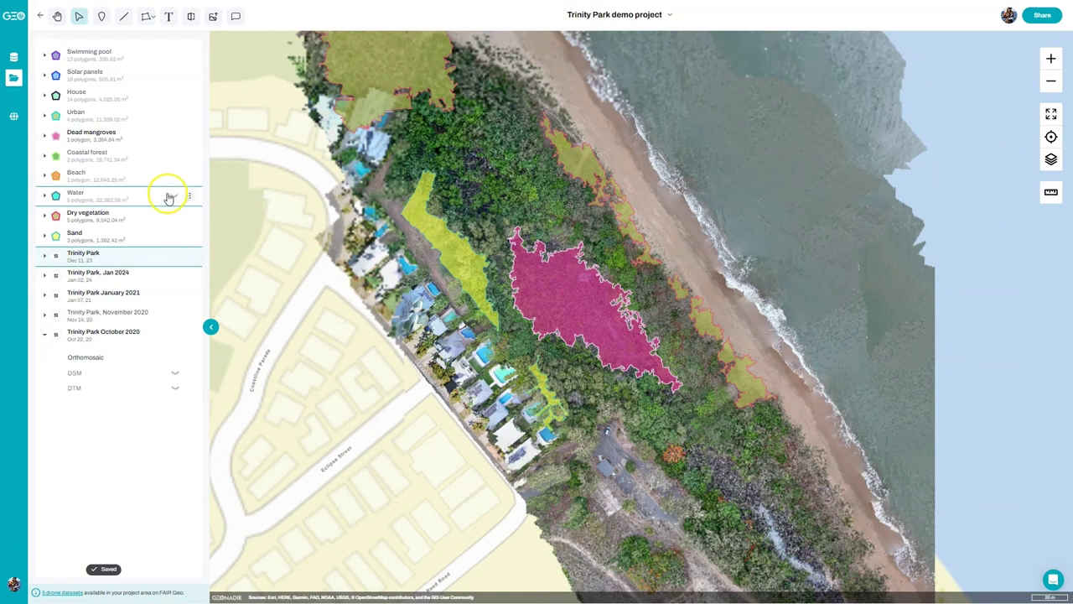
left_click(173, 195)
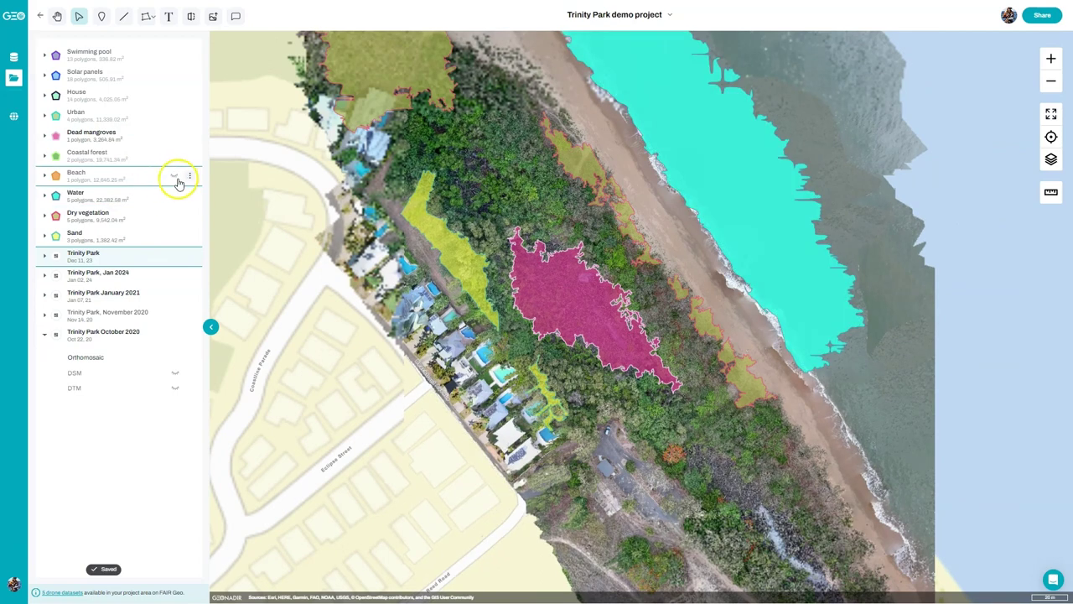
left_click(173, 176)
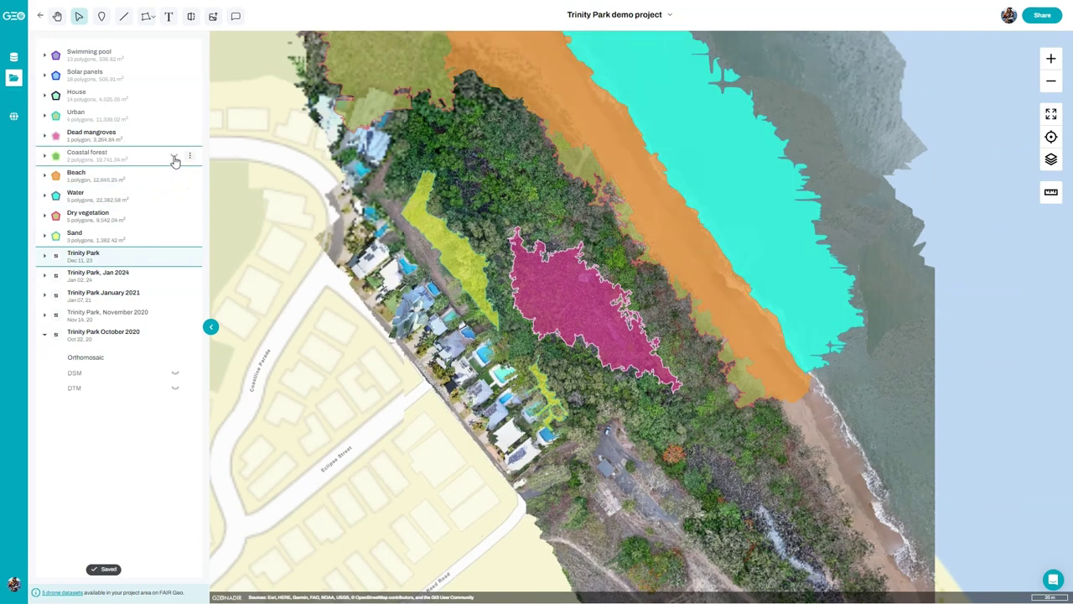
left_click(175, 157)
left_click(170, 120)
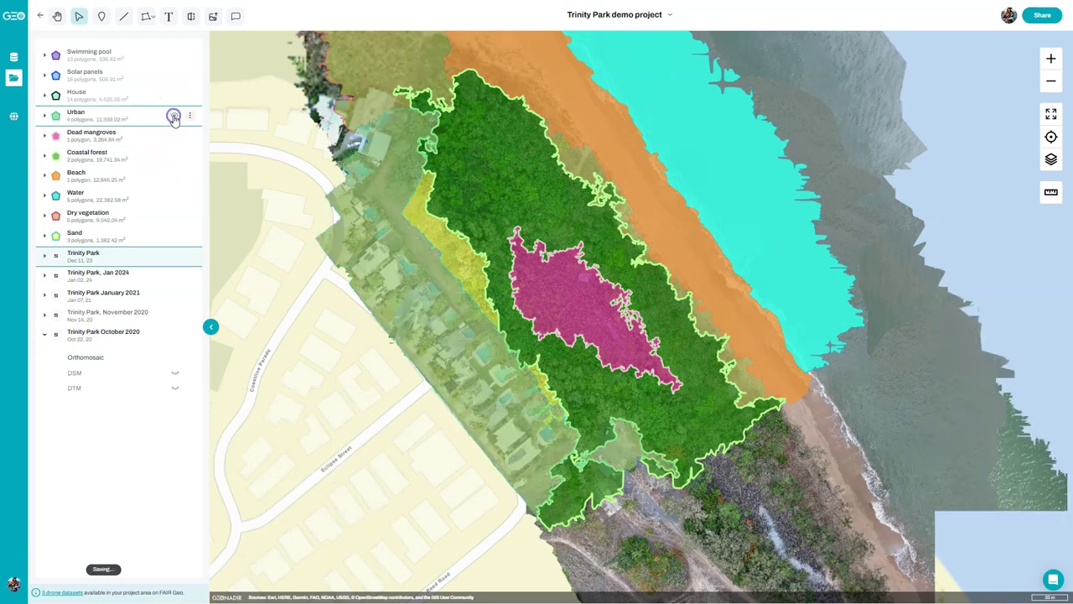
left_click(175, 97)
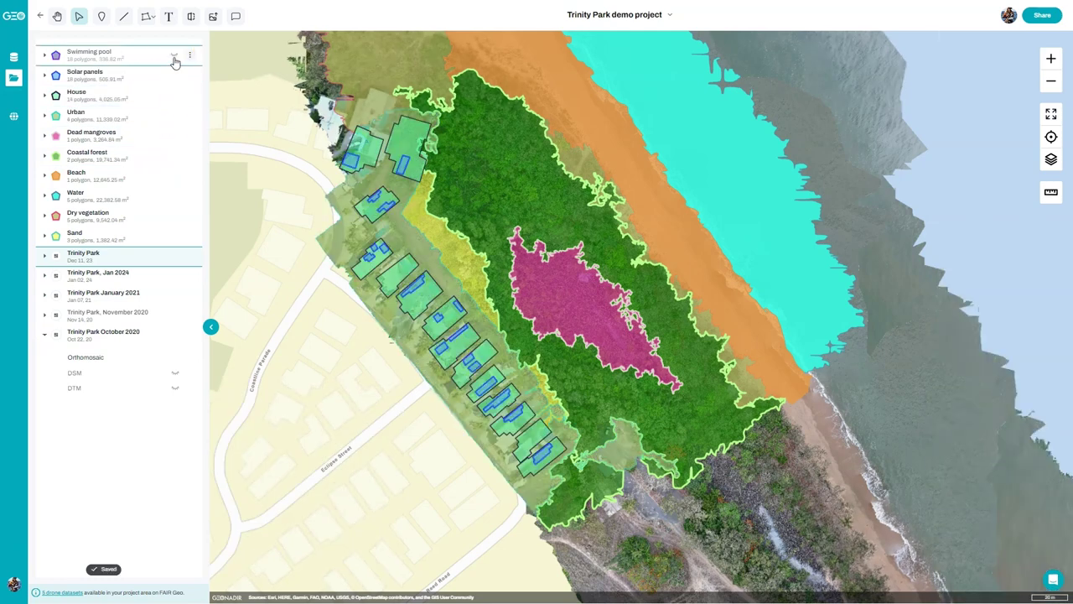
left_click(174, 57)
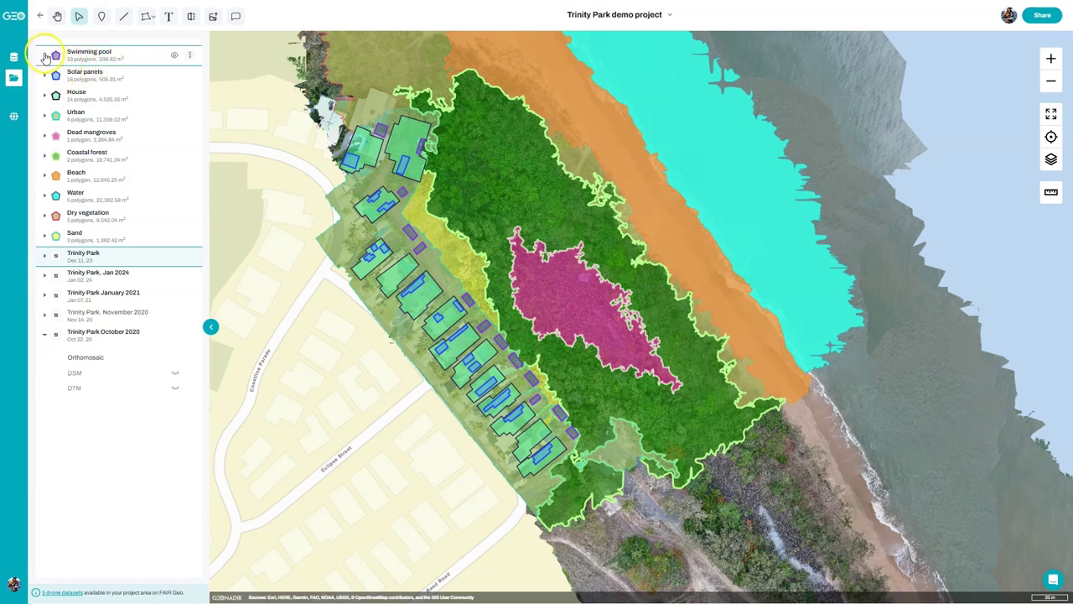
Expand the Swimming pool layer, open the first pool polygon's name for editing, and leave the field without entering a new name
left_click(45, 57)
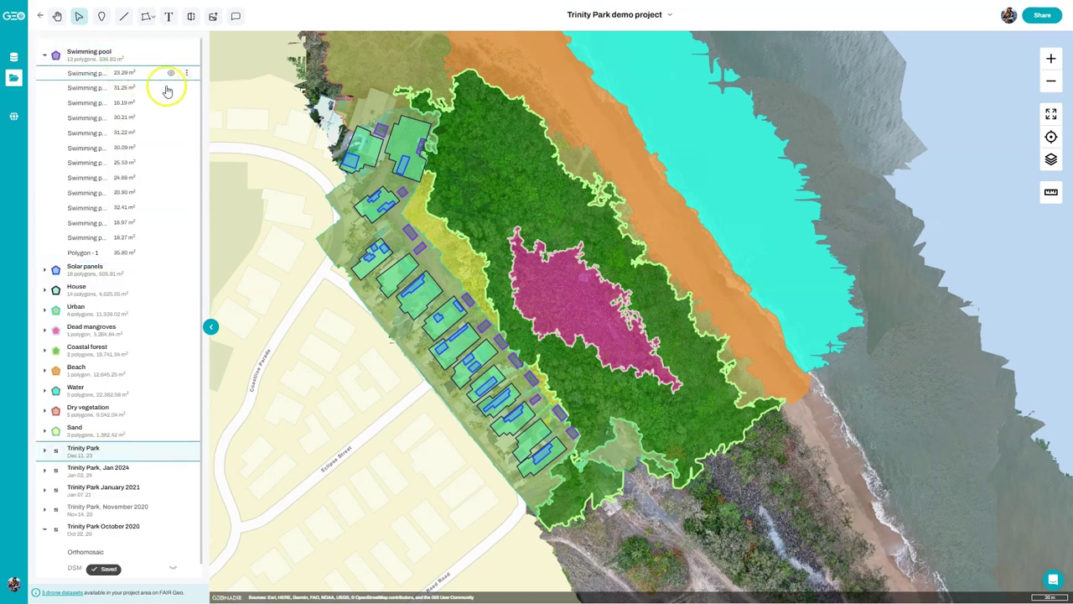
double_click(82, 74)
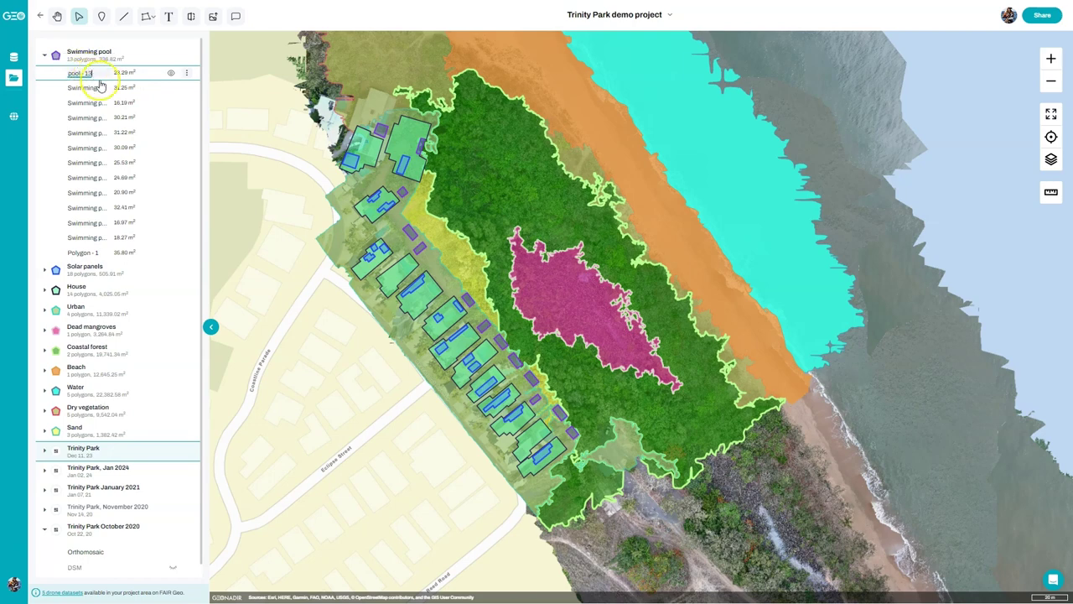
left_click(50, 77)
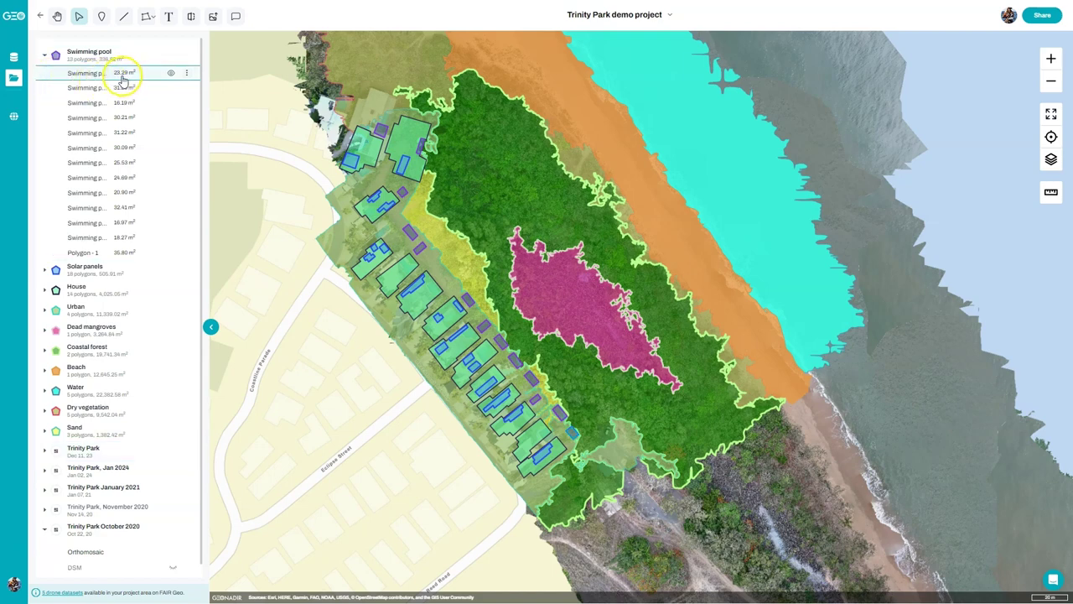
Select the Dead mangroves polygon on the map, and the large Coastal forest polygon surrounding it
left_click(576, 307)
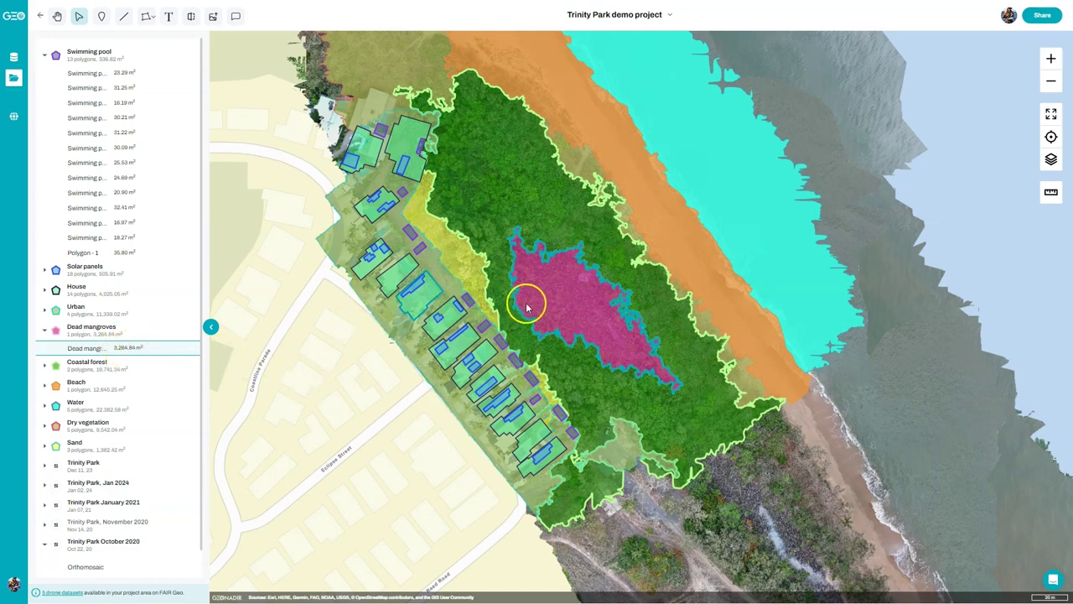
left_click(520, 204)
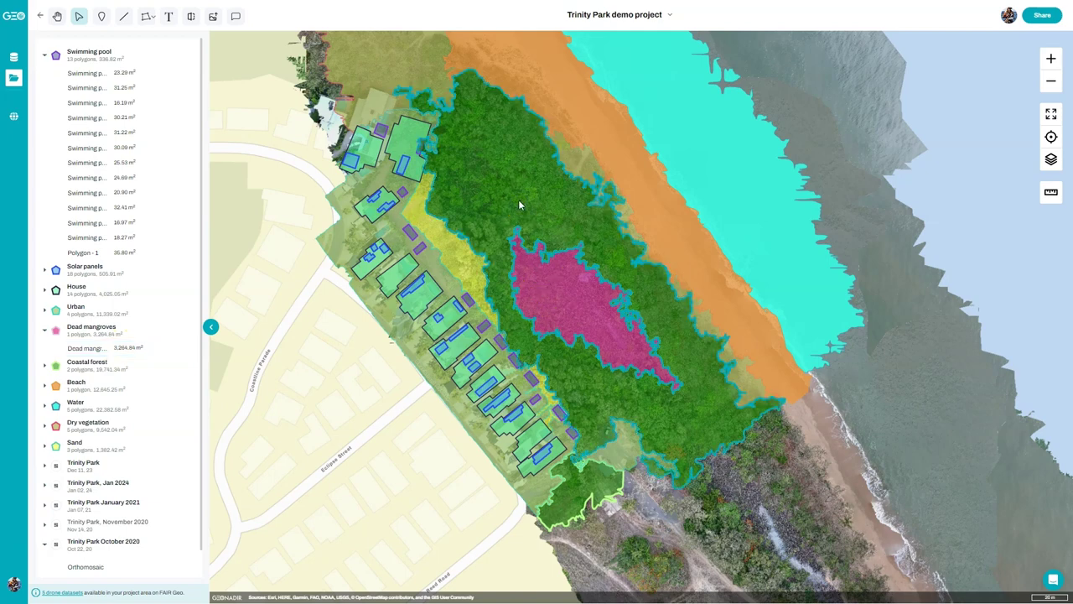
Expand the Coastal forest layer to show its polygons, and collapse the Swimming pool and Dead mangroves layers
left_click(135, 391)
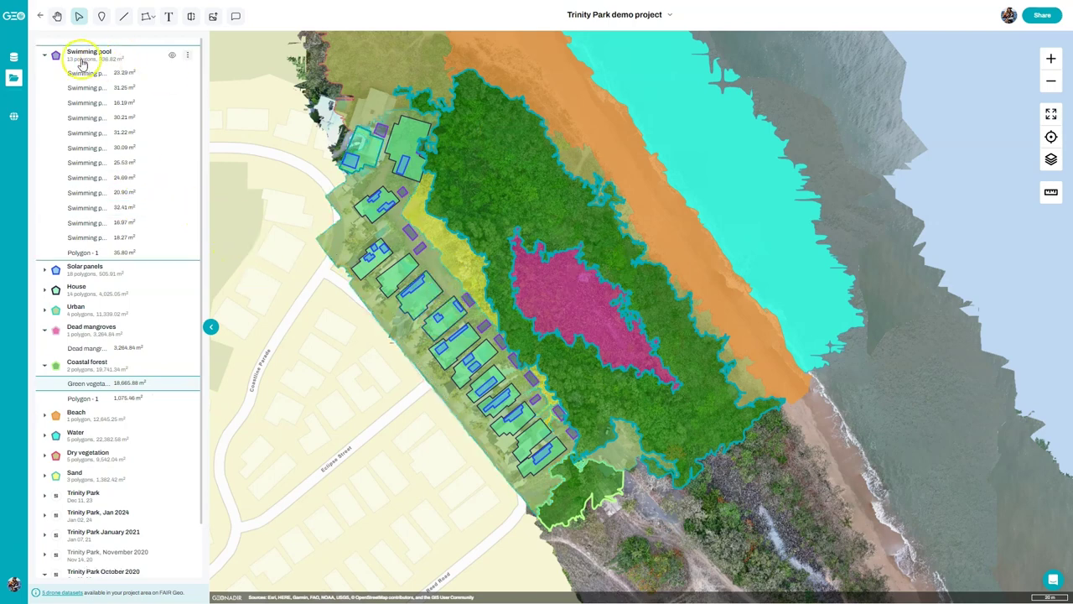
left_click(45, 55)
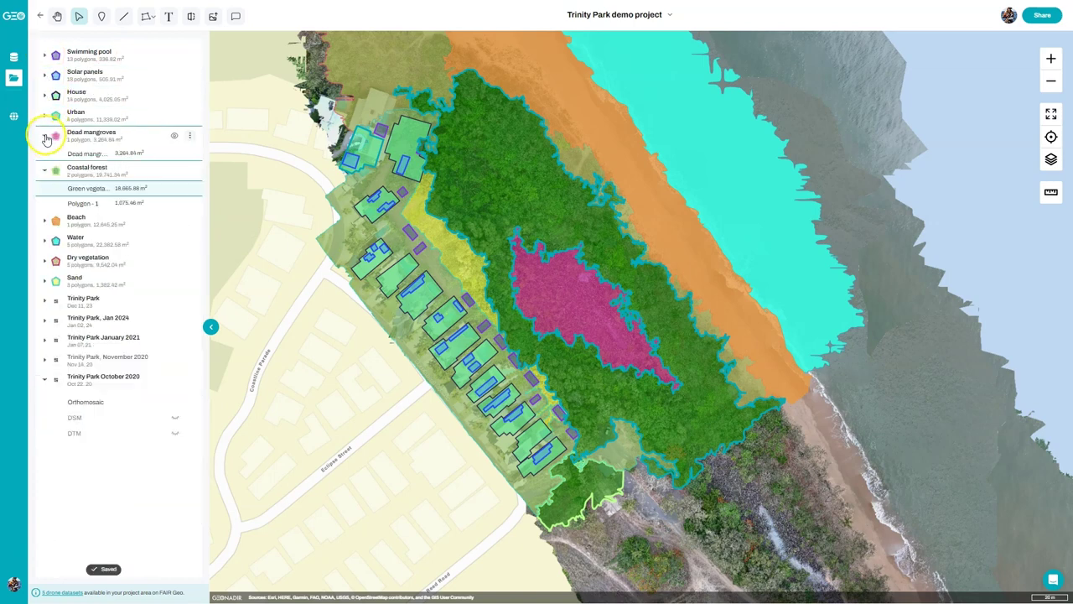
left_click(45, 137)
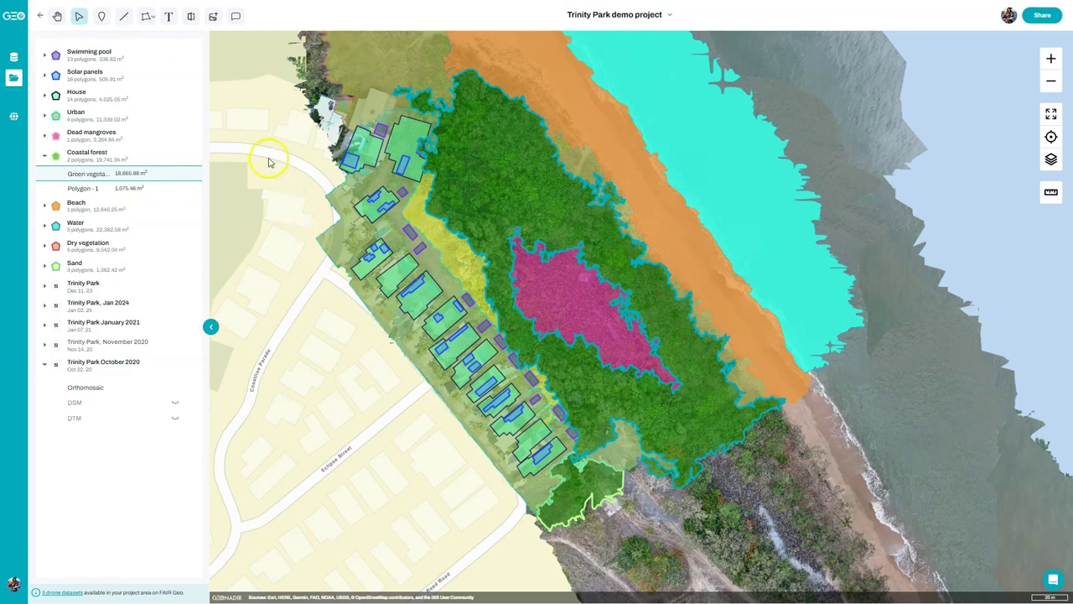
Hide the drone imagery of the Trinity Park (Dec 11, 23), Trinity Park, Jan 2024 and Trinity Park January 2021 datasets
scroll(273, 168, "down", 2)
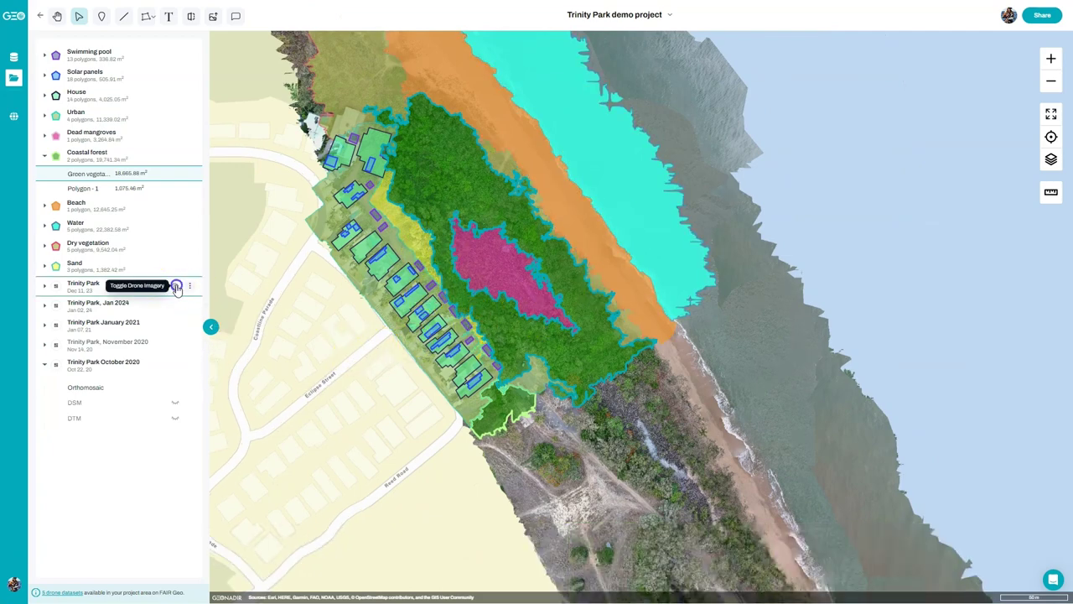
left_click(176, 287)
left_click(174, 303)
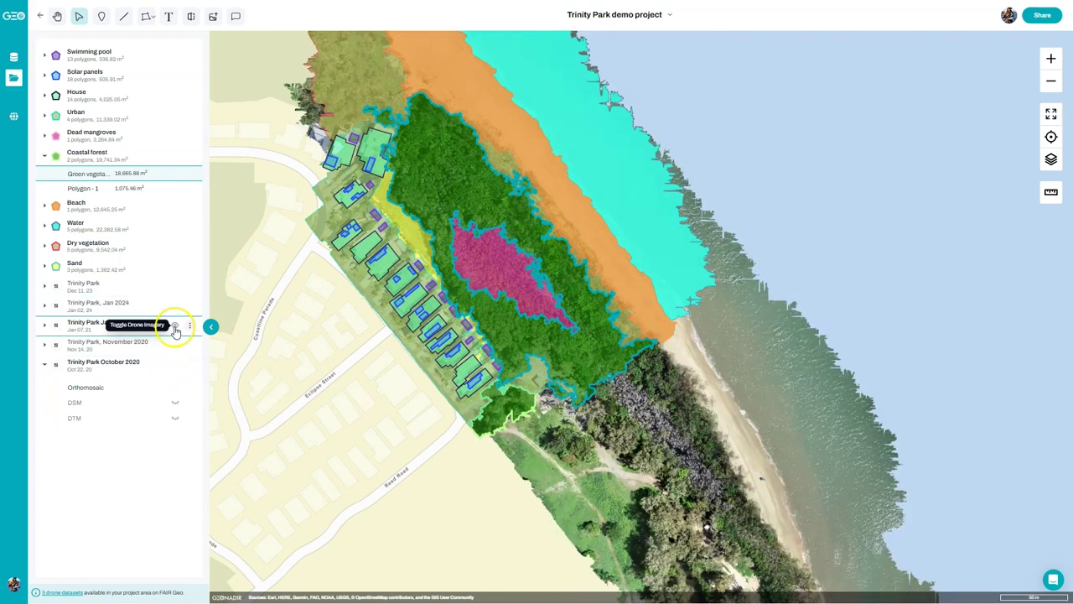
left_click(174, 327)
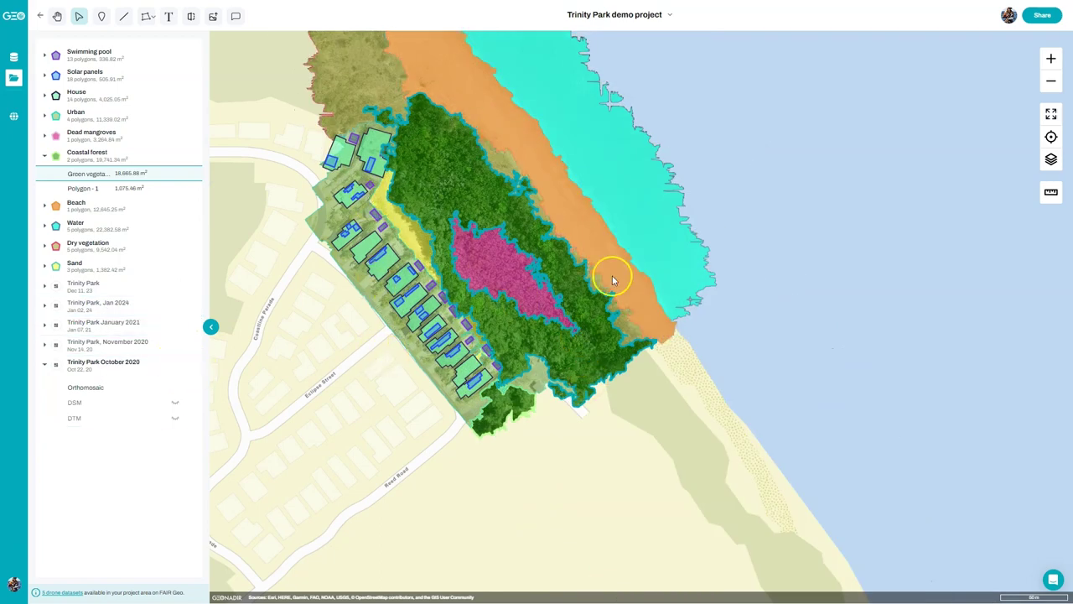
Place three points in the coastal forest, one in the dry vegetation and one on the beach, and name their layer "Priorty"
scroll(751, 265, "down", 2)
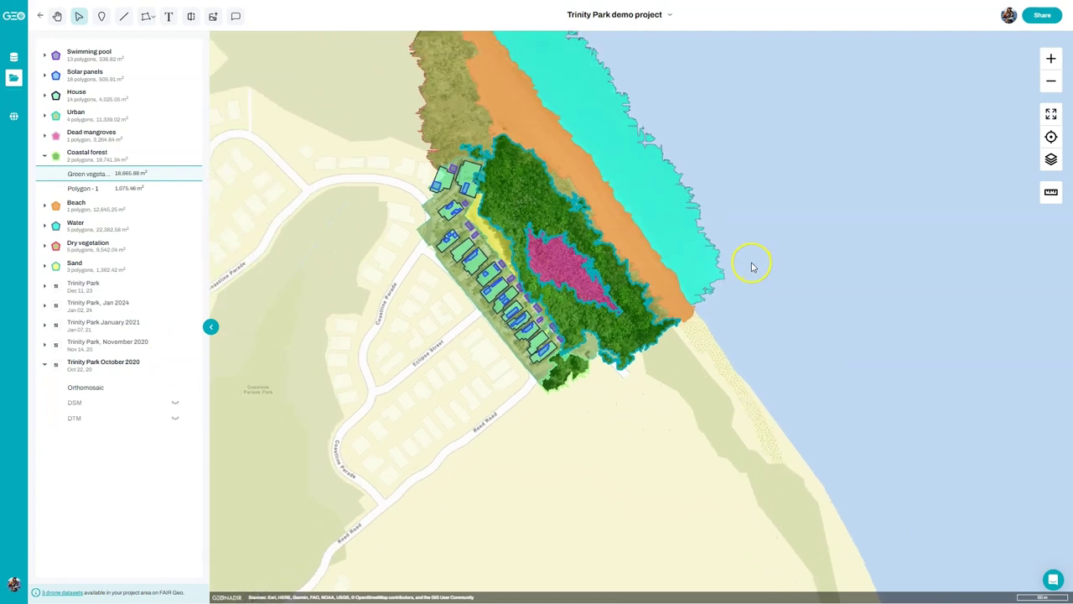
scroll(618, 227, "down", 2)
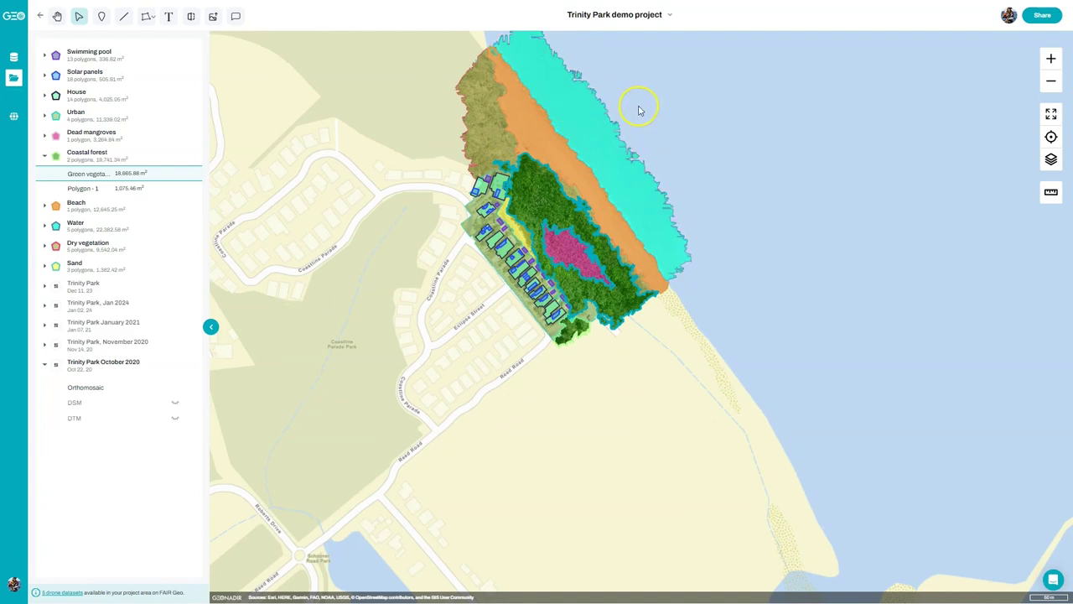
key("Escape")
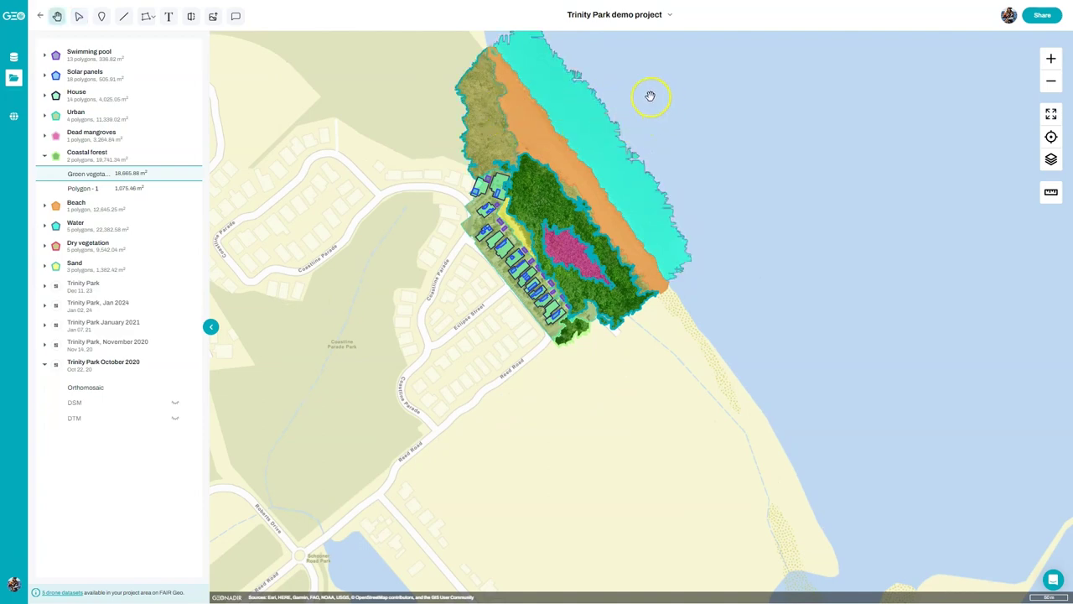
left_click_drag(649, 96, 677, 264)
scroll(513, 401, "up", 3)
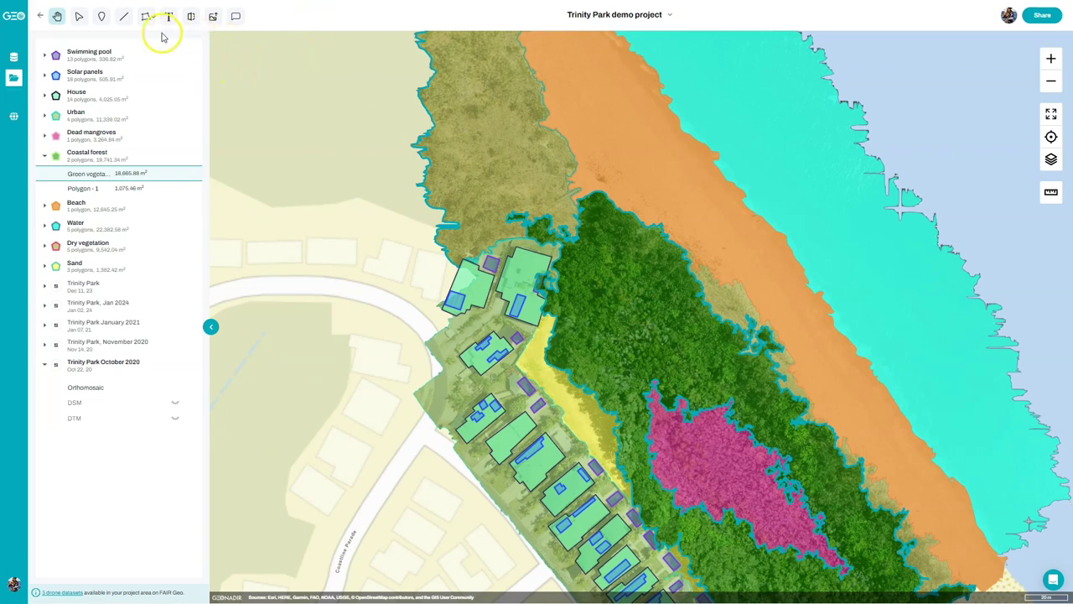
left_click(101, 18)
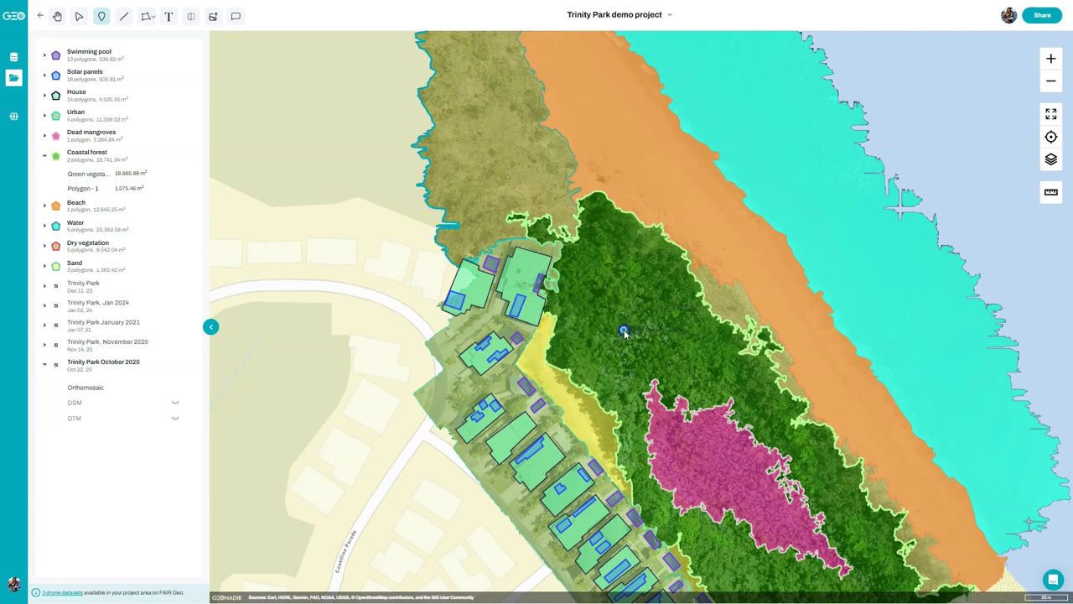
left_click(662, 354)
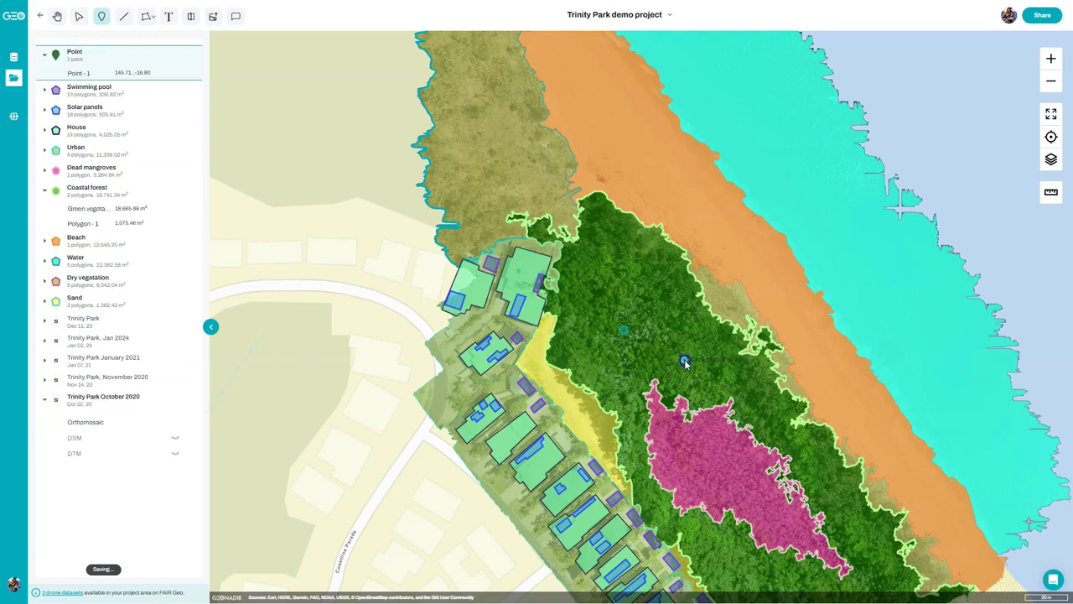
left_click(642, 277)
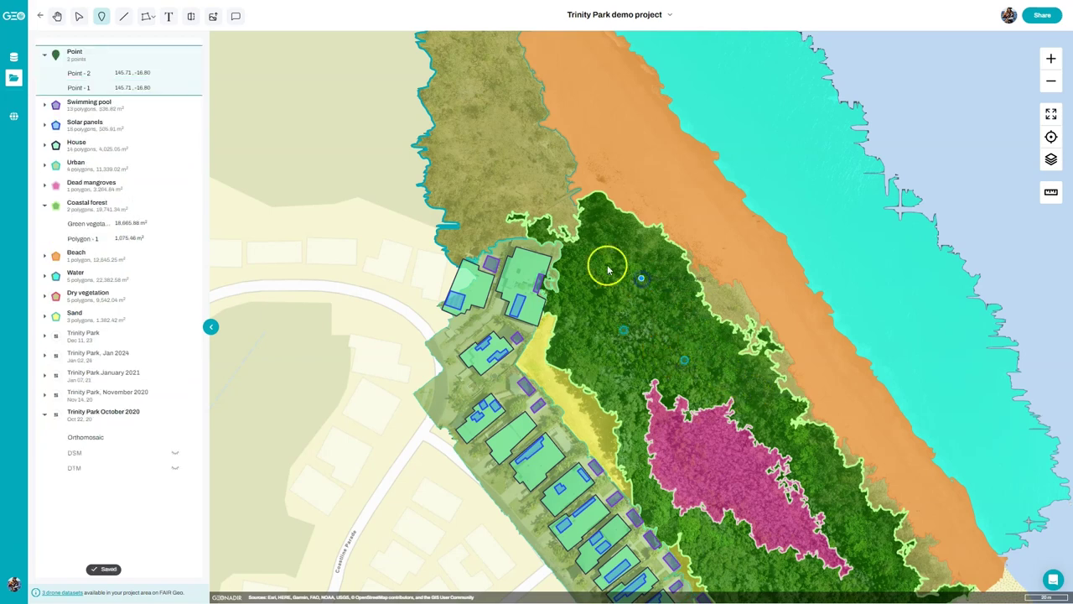
left_click(534, 185)
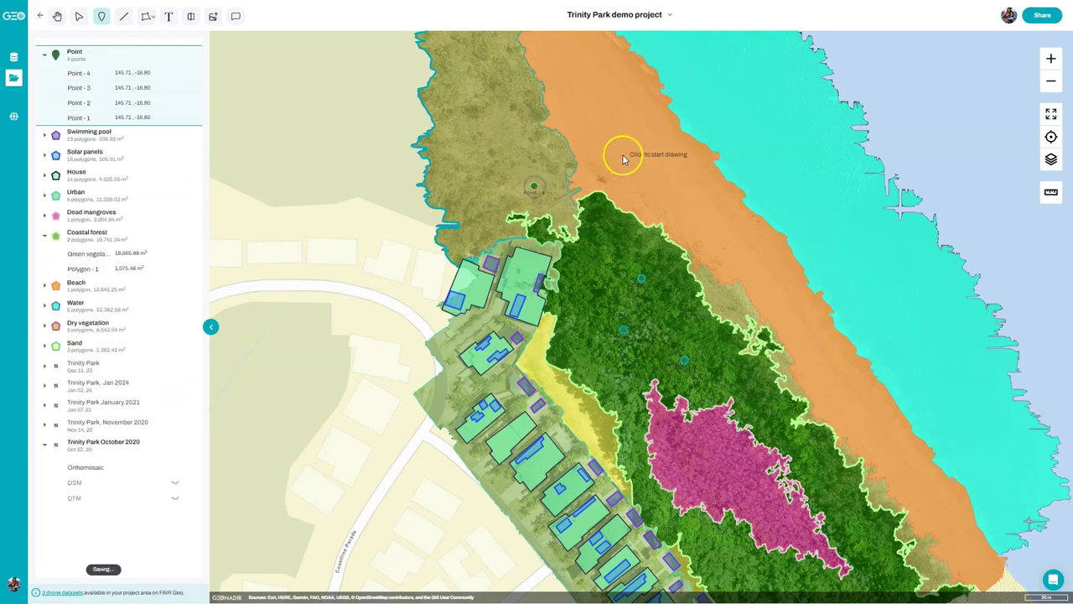
left_click(621, 157)
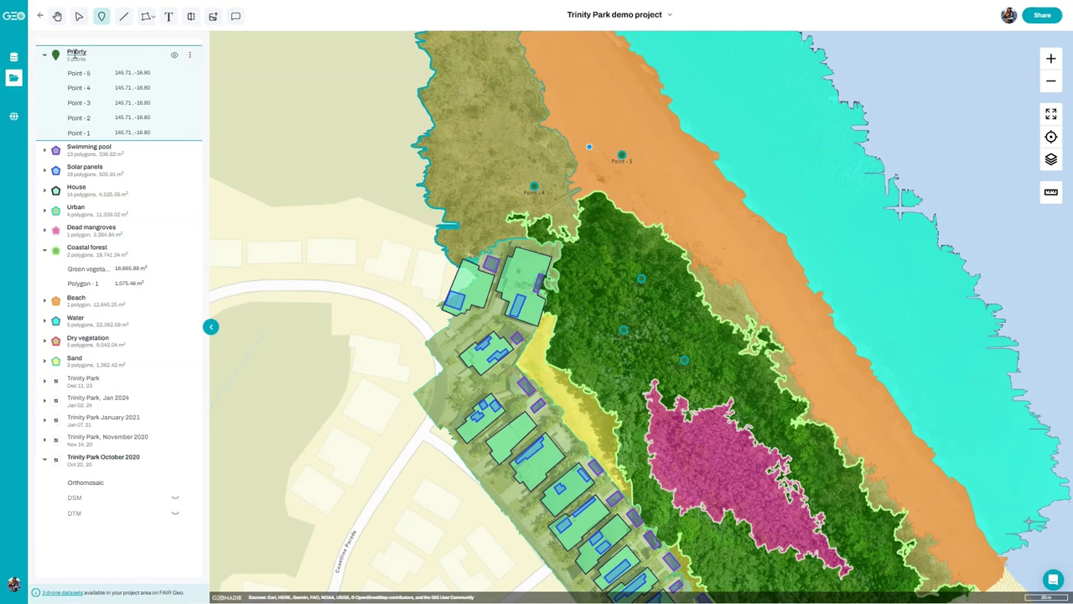
left_click(76, 56)
left_click(352, 18)
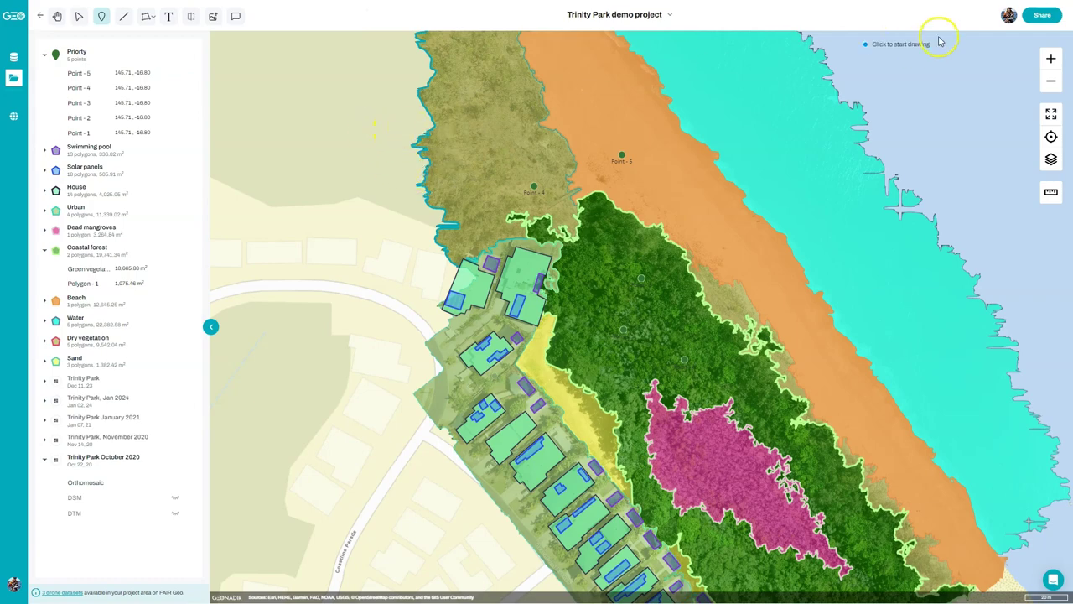
Review the project's sharing settings, including the permission options for invited people and for anyone with the link, and close them
left_click(1042, 18)
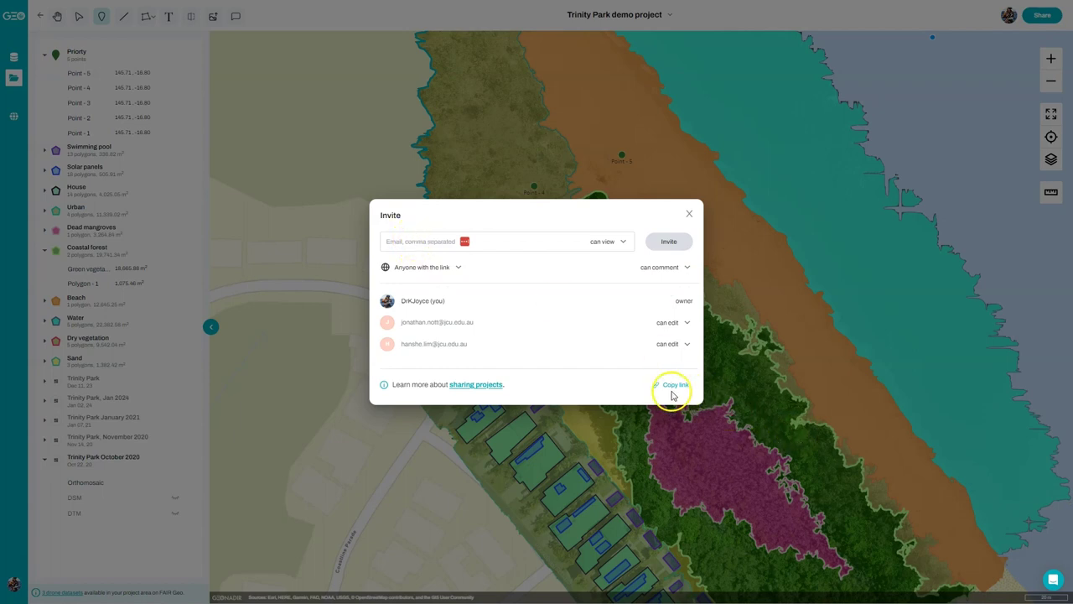
left_click(620, 241)
left_click(624, 257)
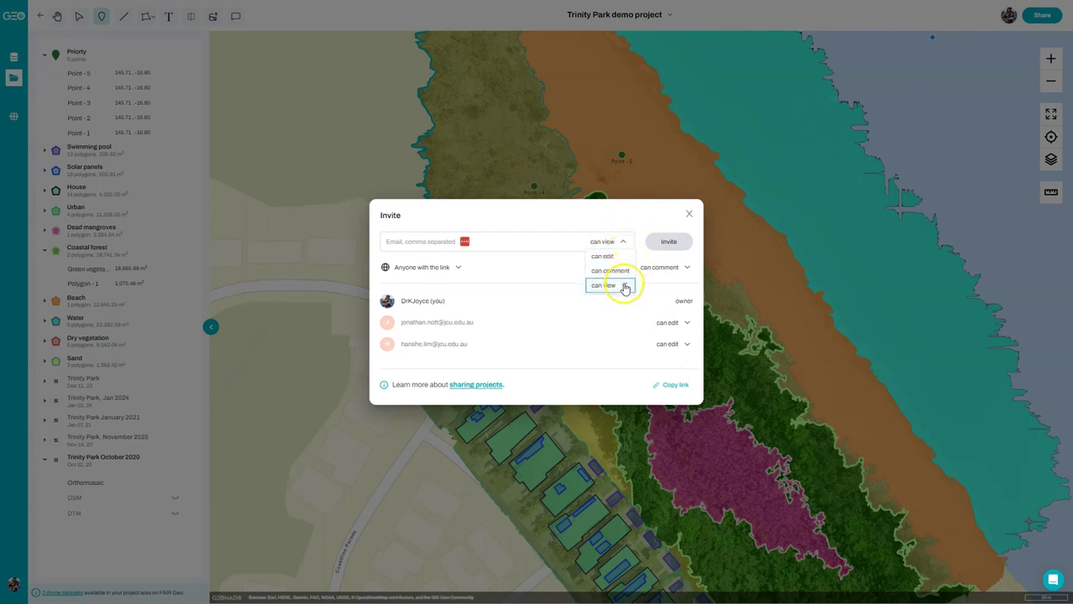
left_click(616, 215)
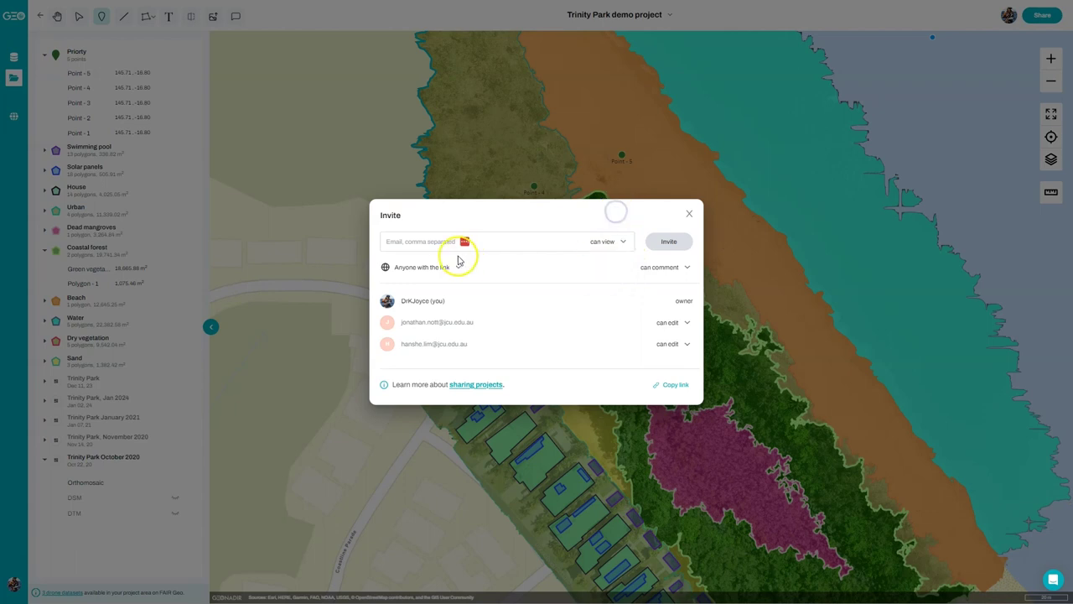
left_click(676, 270)
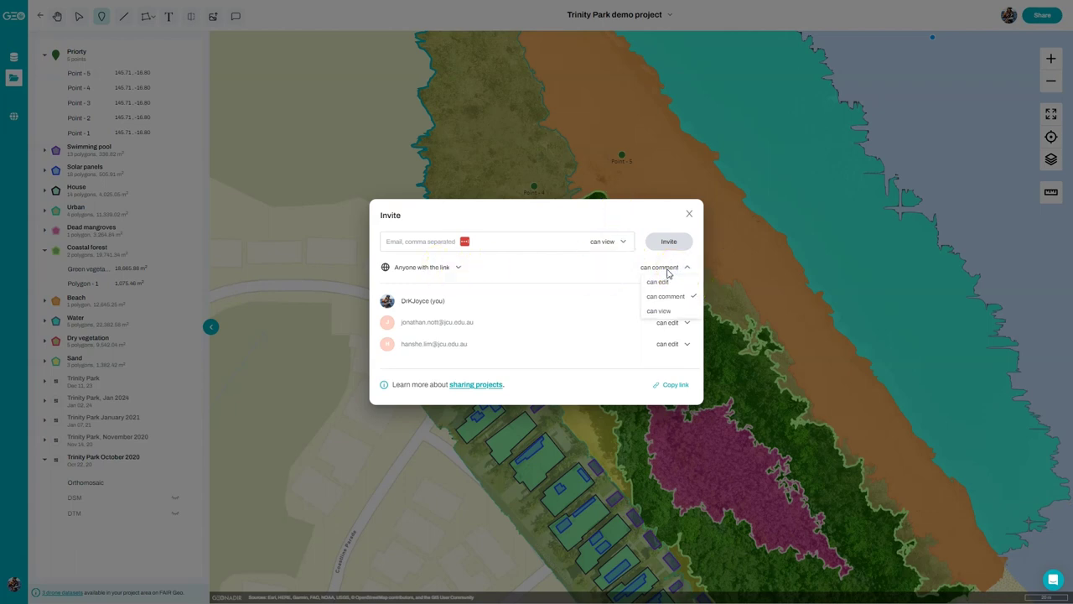
left_click(629, 214)
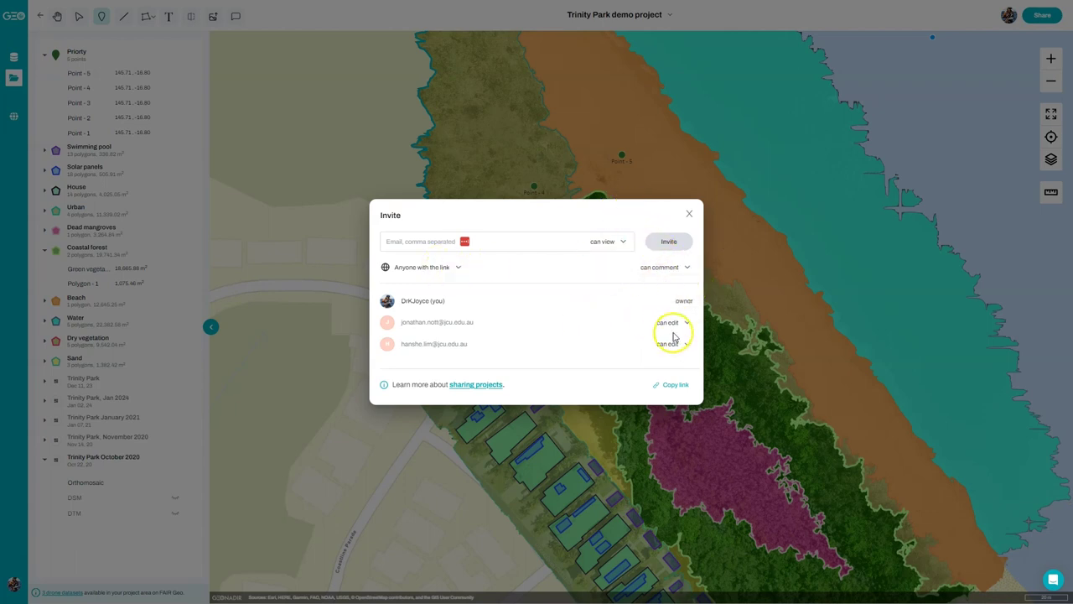
left_click(688, 214)
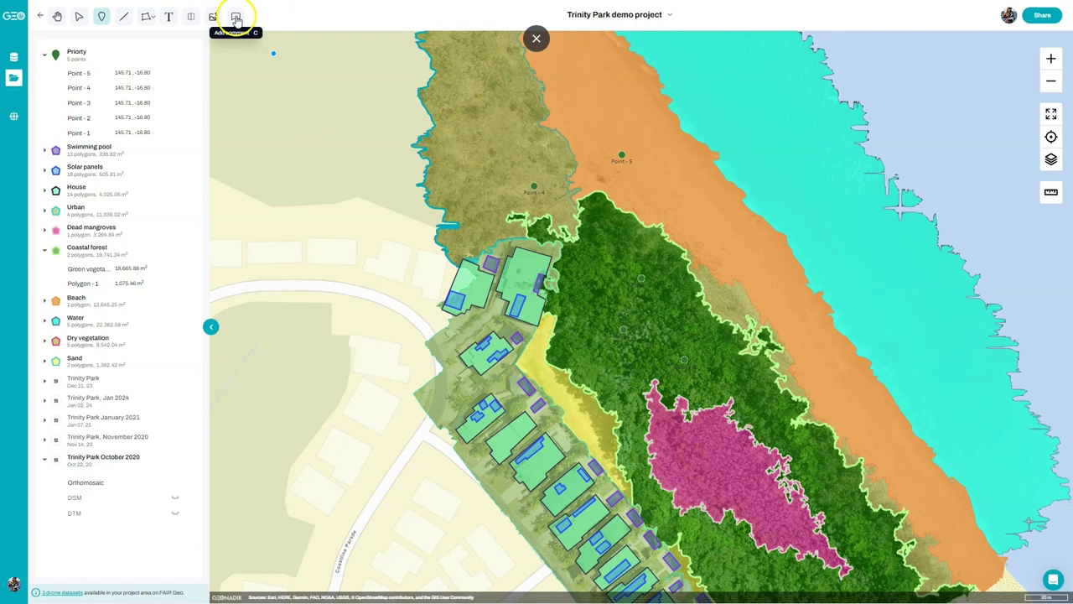
Add the comment "really dense vegetation here!" on the coastal forest, north of the dead mangroves
left_click(236, 16)
left_click(553, 319)
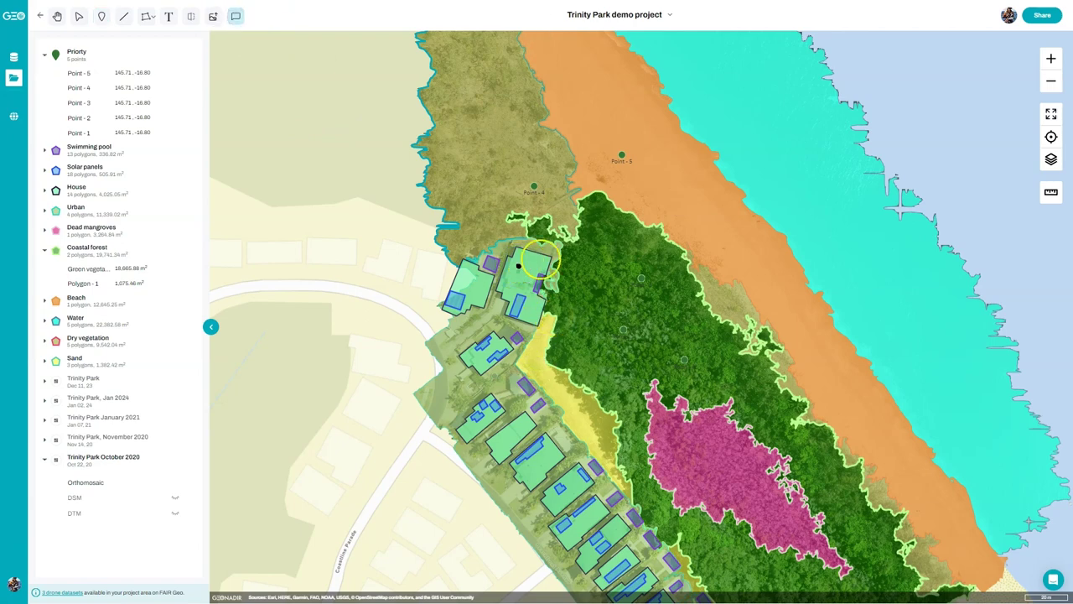
left_click(618, 299)
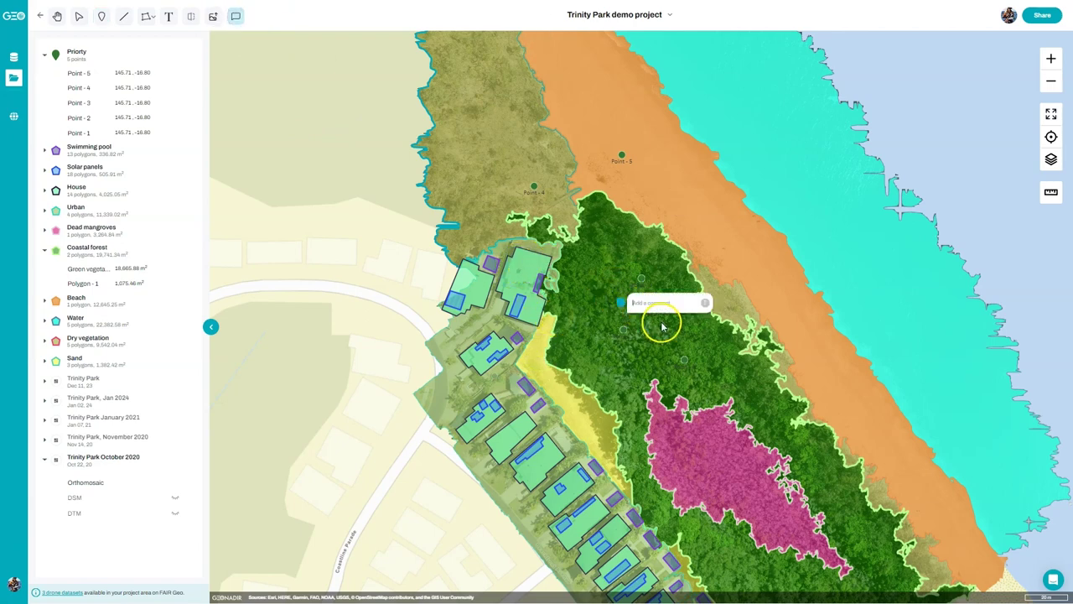
right_click(662, 326)
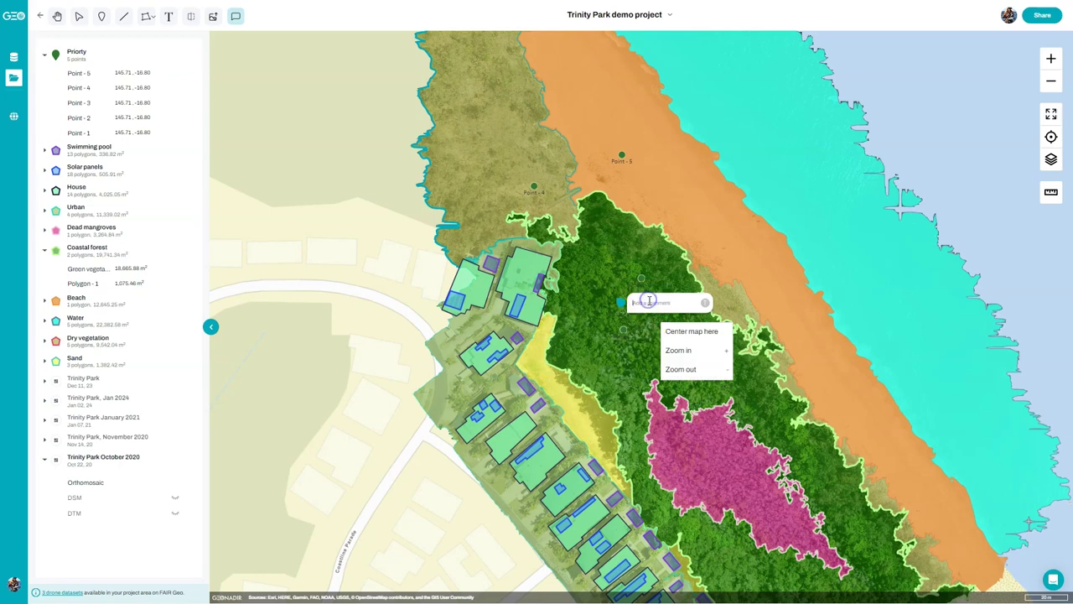
type("really co")
type("ol vegetation")
type(" here")
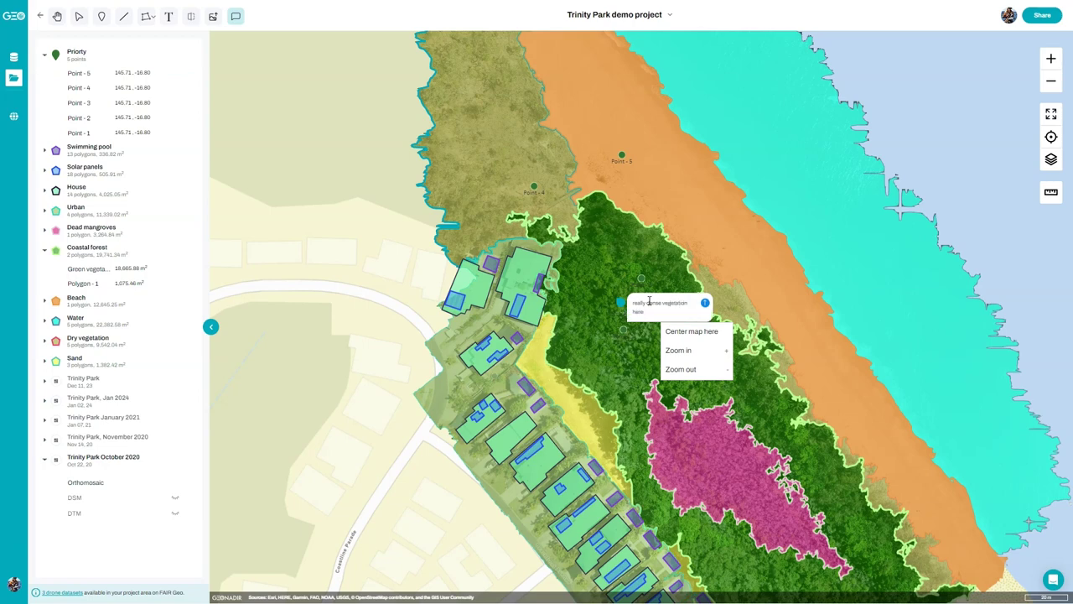
type("!")
key("Return")
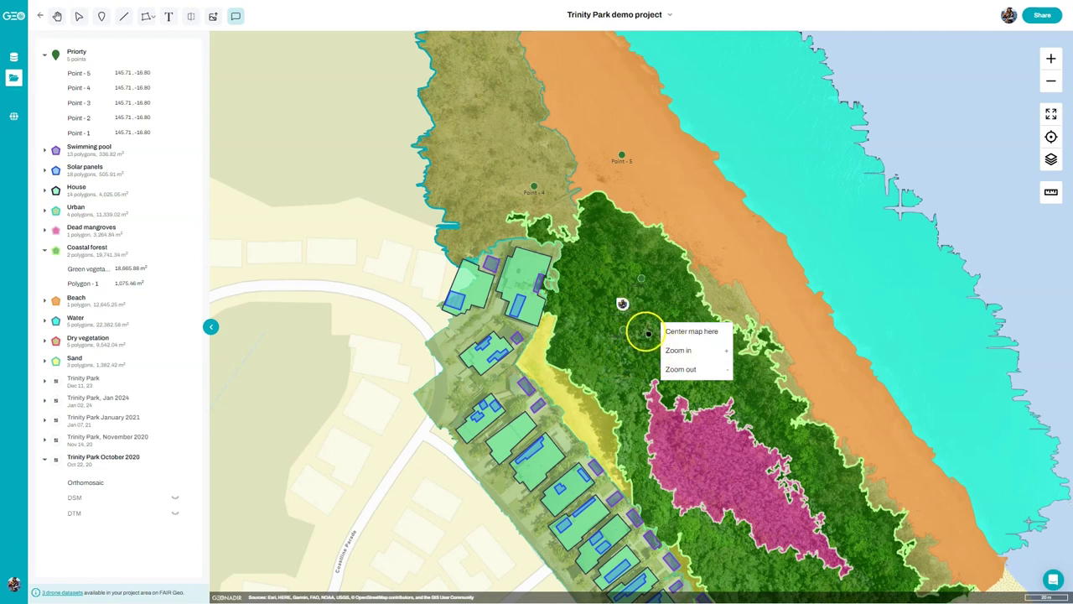
key("Escape")
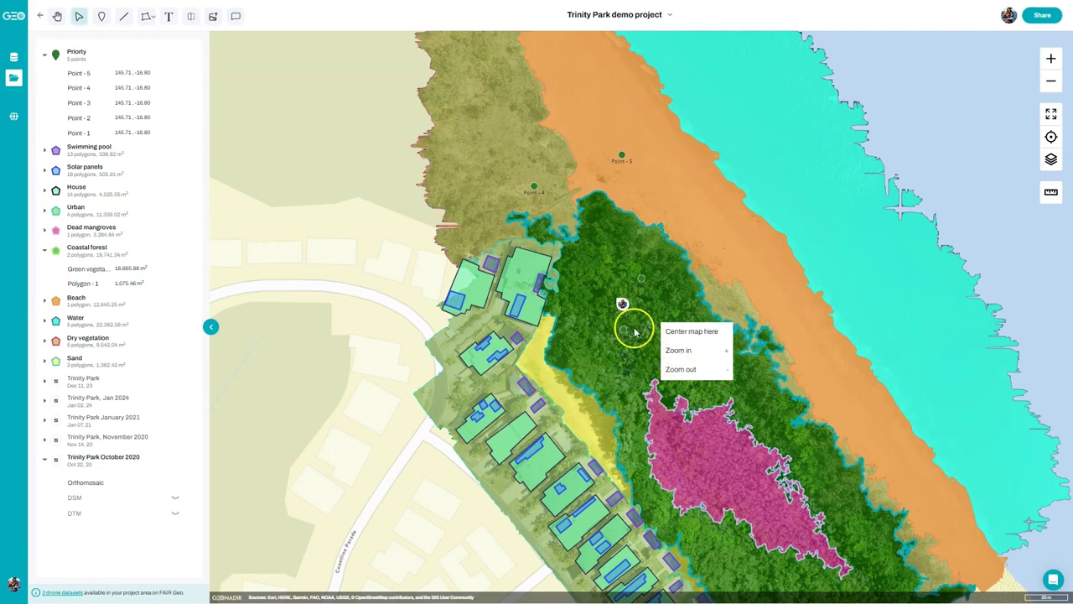
Open the new comment on the coastal forest and reply "awesome!"
left_click(622, 305)
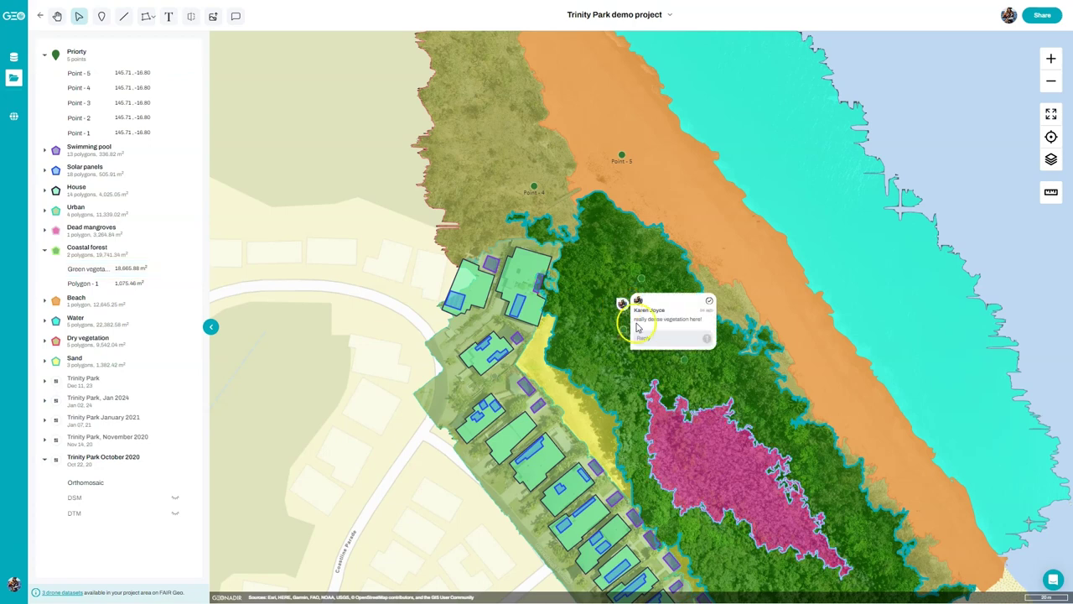
left_click(650, 338)
type("Awesome!")
key("Return")
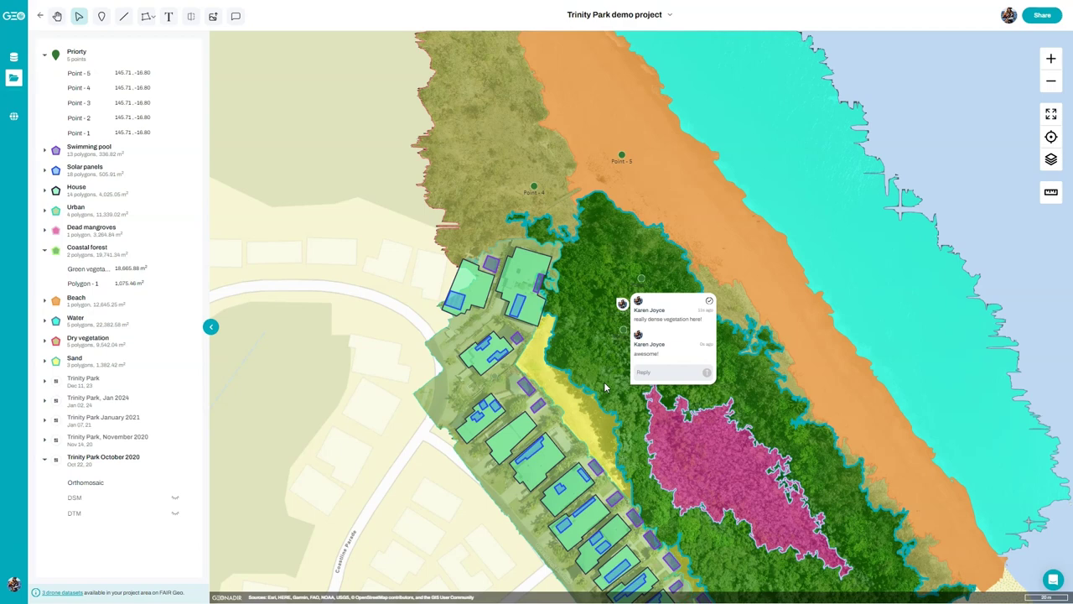
left_click(596, 382)
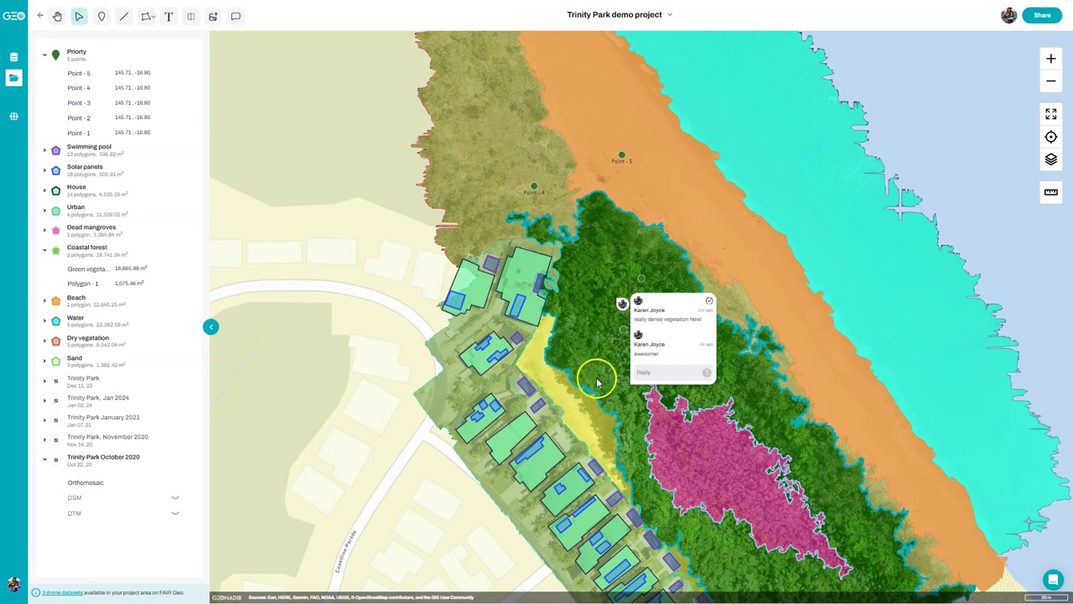